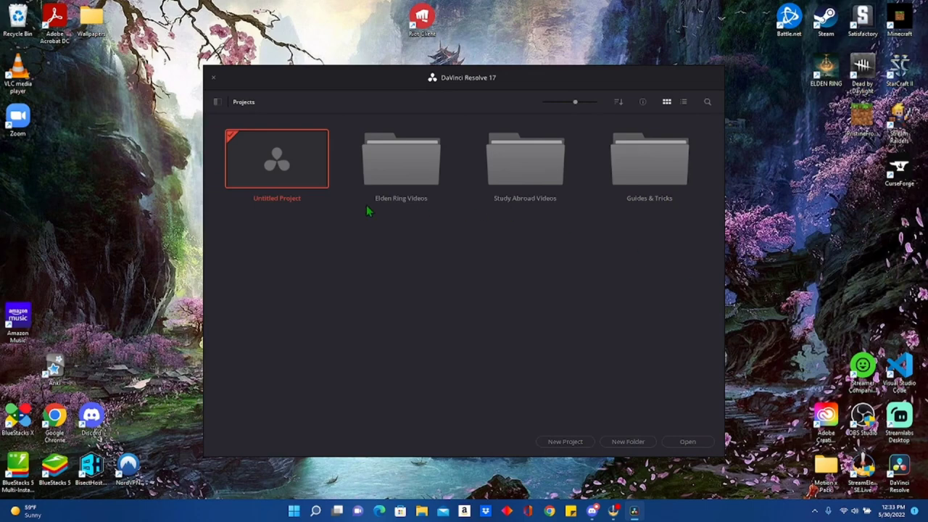
Open the untitled project and import Vagabond Day 1 Part 3 from D:\Raw Recordings\Elden Ring\Vagabond, changing the project frame rate to match.
{"action": "double_click", "coordinate": [283, 166]}
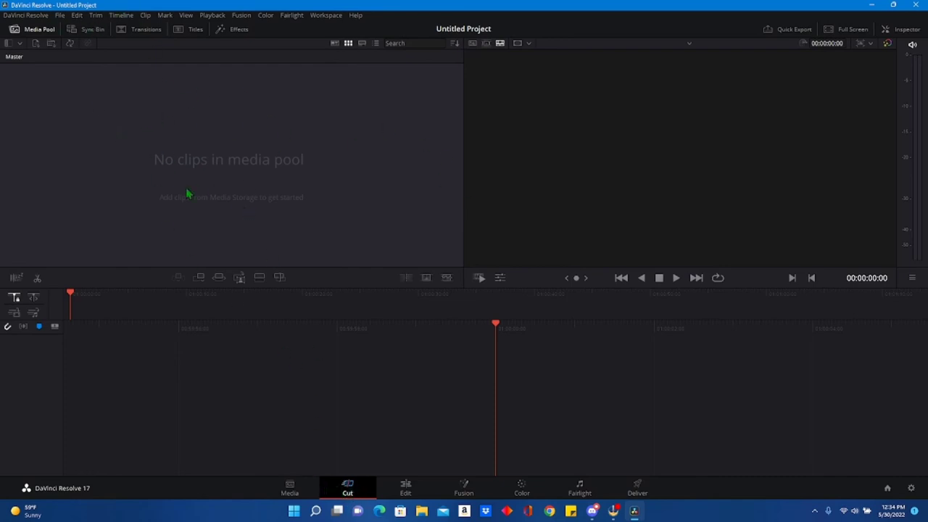
{"action": "right_click", "coordinate": [216, 138]}
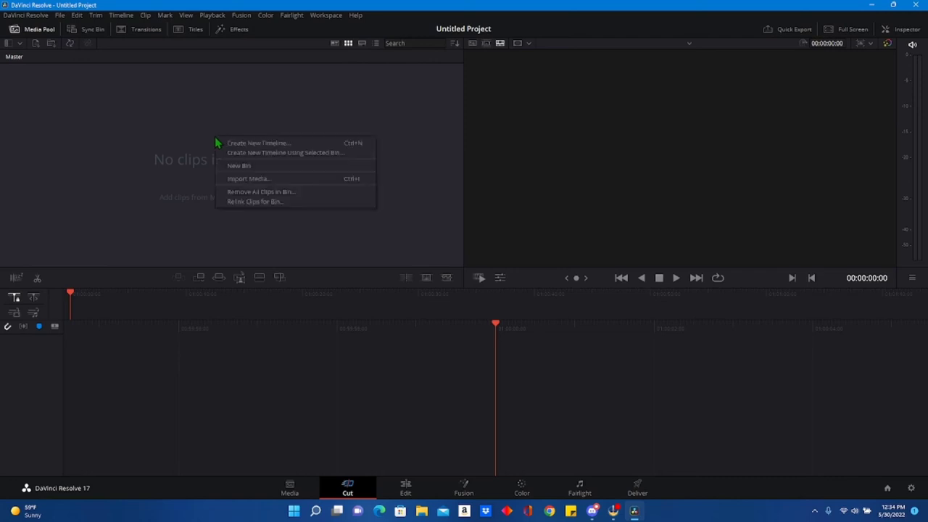
{"action": "left_click", "coordinate": [255, 179]}
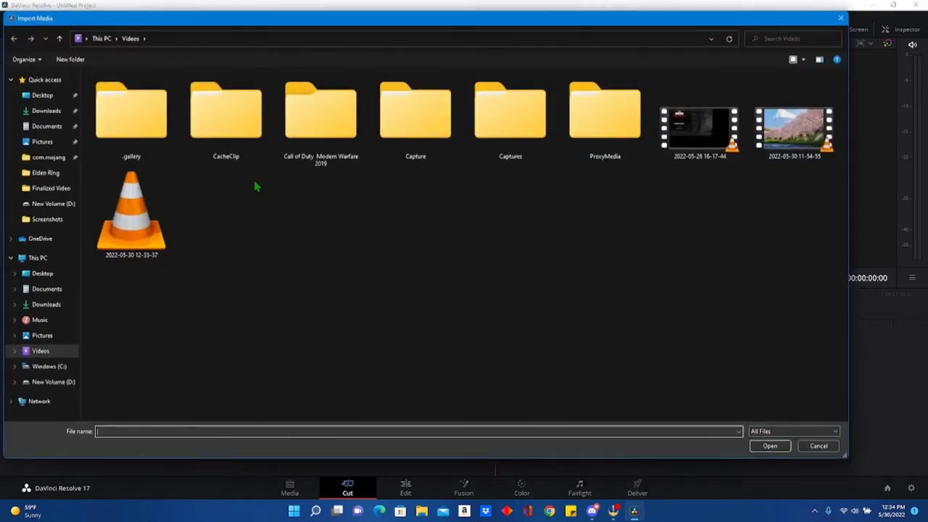
{"action": "left_click", "coordinate": [44, 382]}
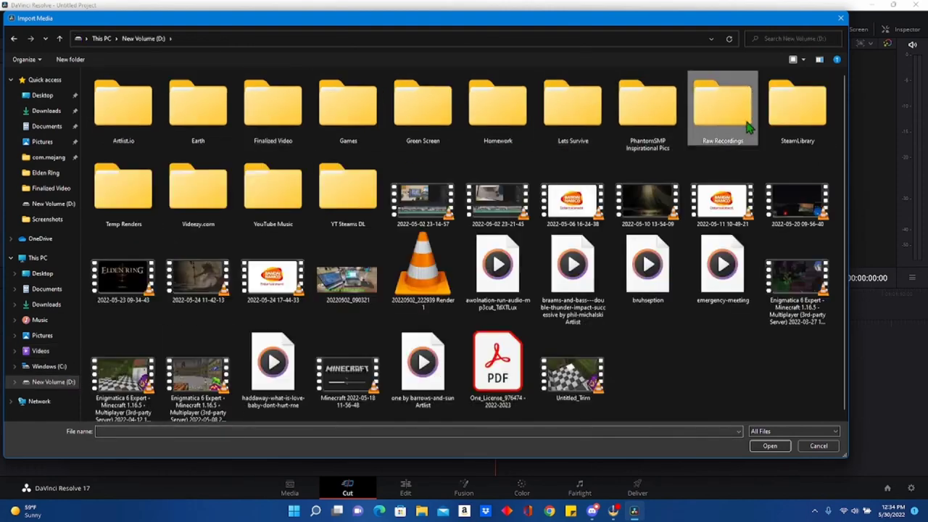
{"action": "double_click", "coordinate": [722, 122]}
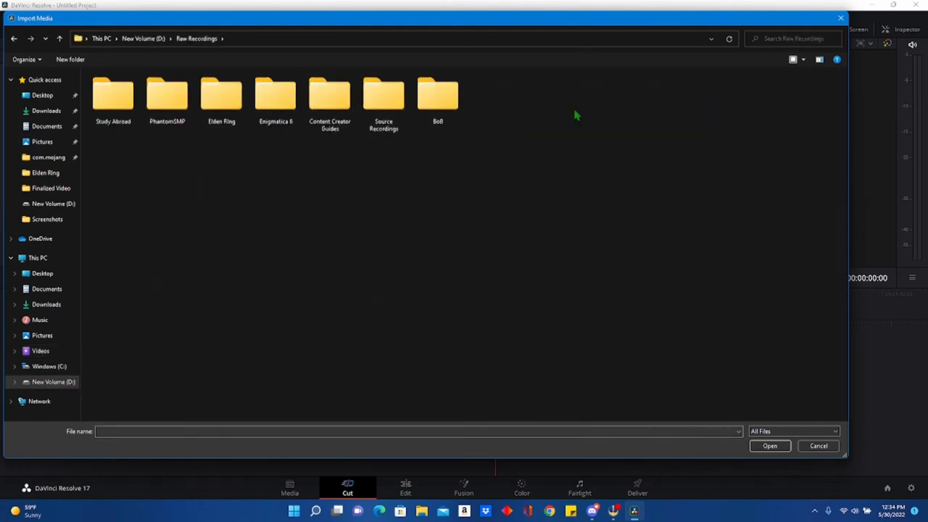
{"action": "double_click", "coordinate": [225, 96]}
{"action": "double_click", "coordinate": [158, 104]}
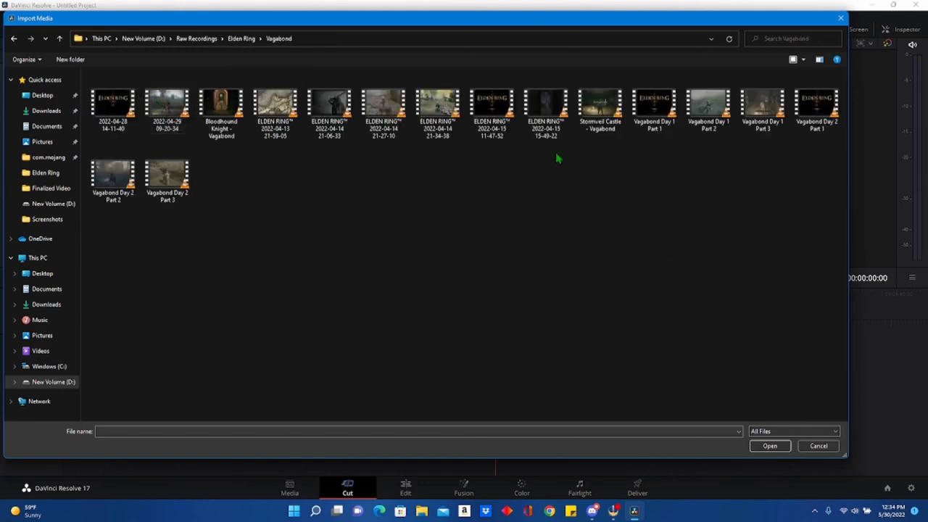
{"action": "left_click", "coordinate": [762, 105]}
{"action": "left_click", "coordinate": [770, 446]}
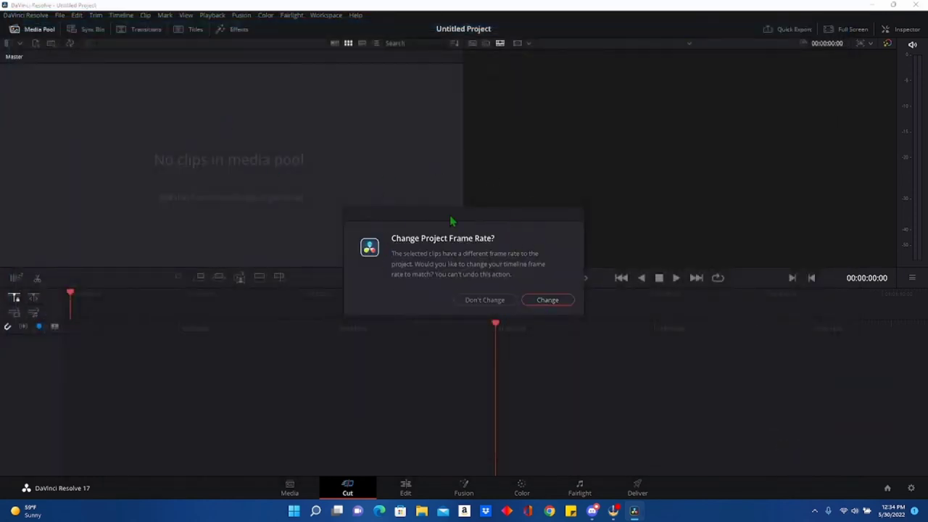
{"action": "left_click", "coordinate": [548, 300]}
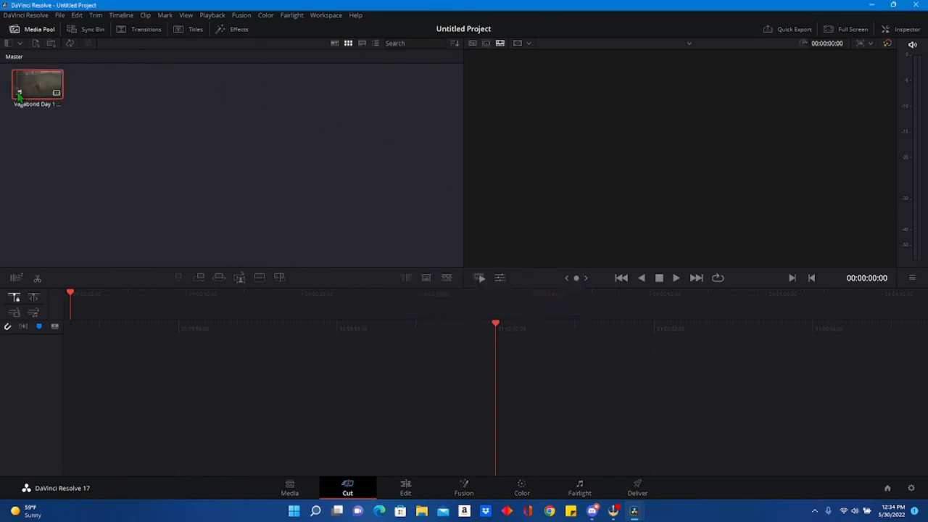
{"action": "left_click_drag", "start_coordinate": [44, 91], "coordinate": [83, 317]}
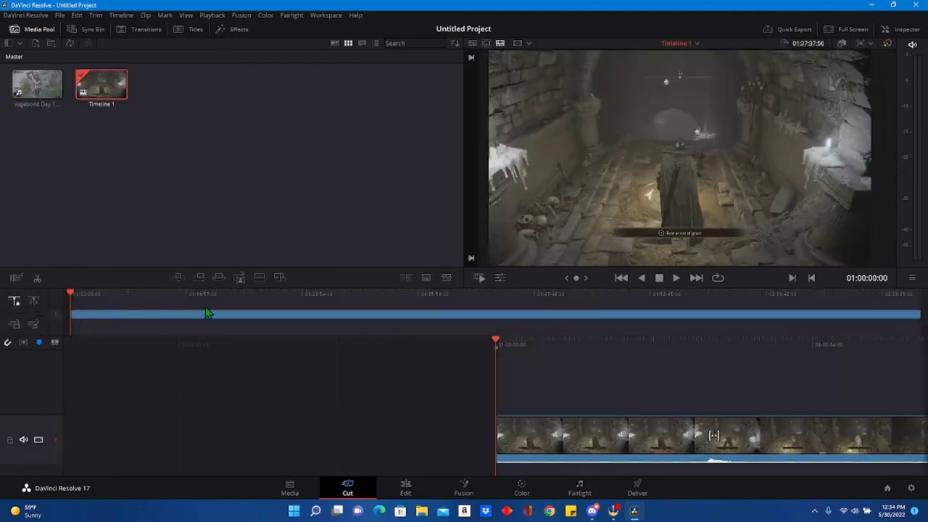
{"action": "left_click", "coordinate": [341, 300]}
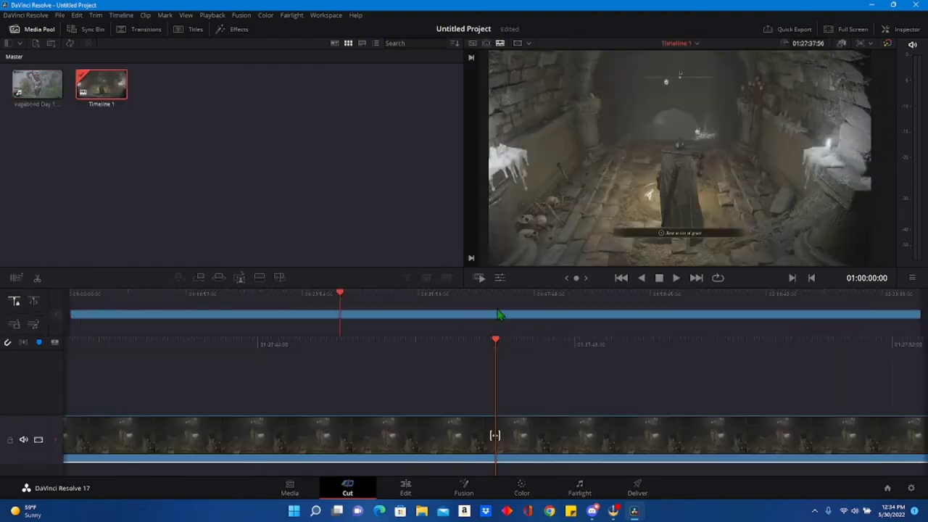
{"action": "left_click", "coordinate": [620, 303]}
{"action": "left_click", "coordinate": [751, 300]}
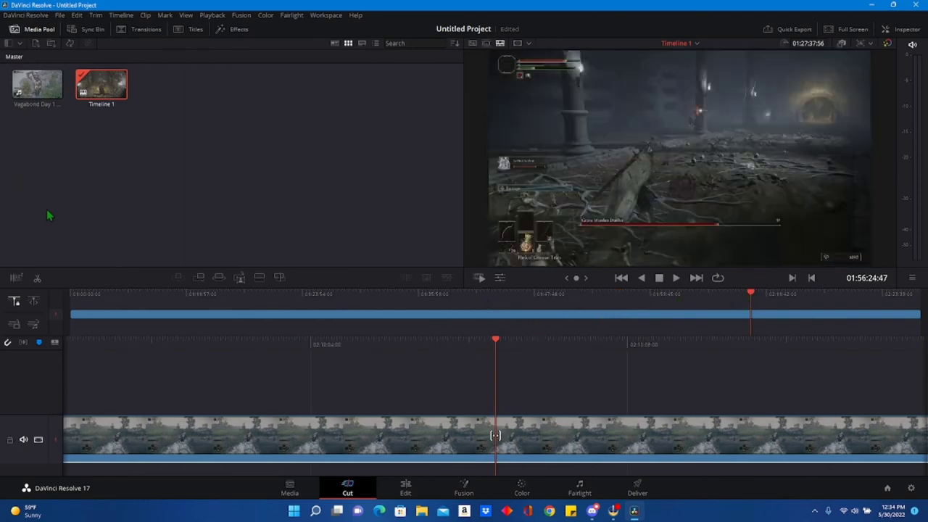
{"action": "key", "text": "Delete"}
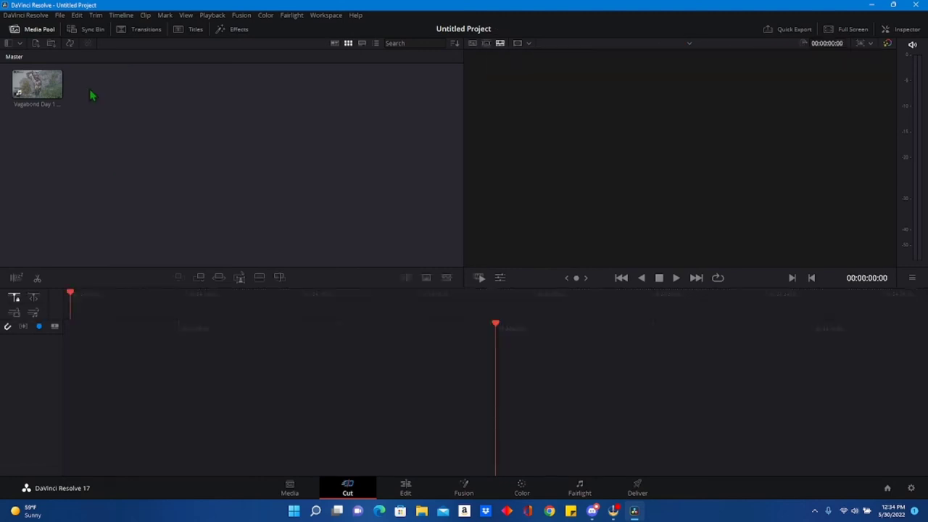
Load the Vagabond Day 1 Part 3 clip in the source viewer and set Timeline Proxy Mode to Quarter Resolution.
{"action": "left_click", "coordinate": [51, 88]}
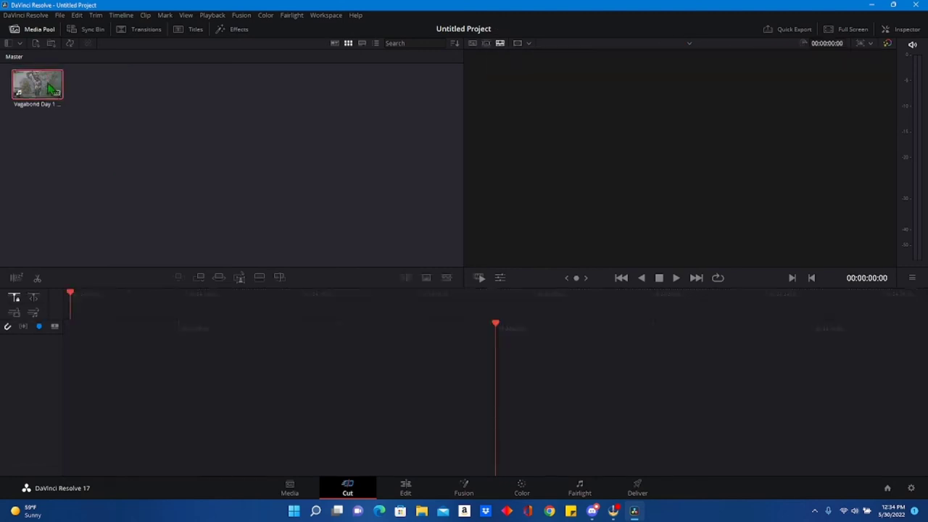
{"action": "double_click", "coordinate": [51, 89]}
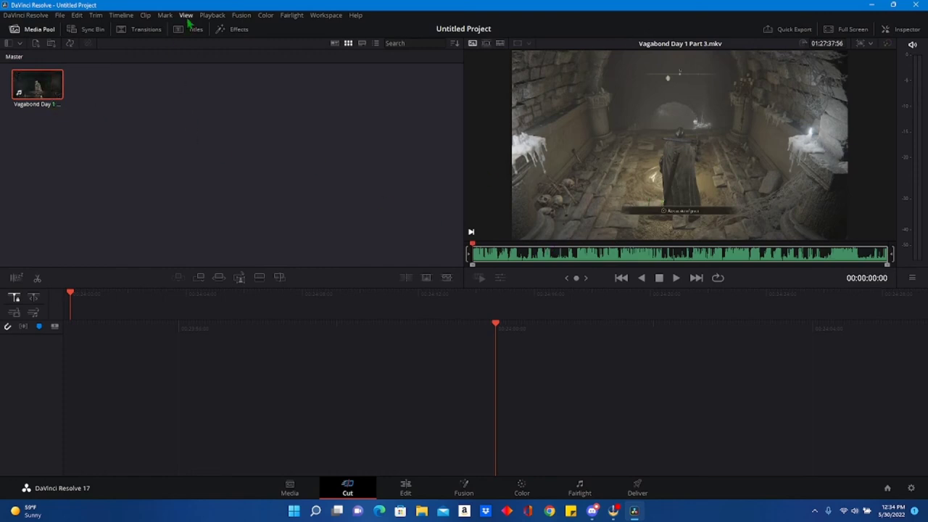
{"action": "left_click", "coordinate": [215, 18]}
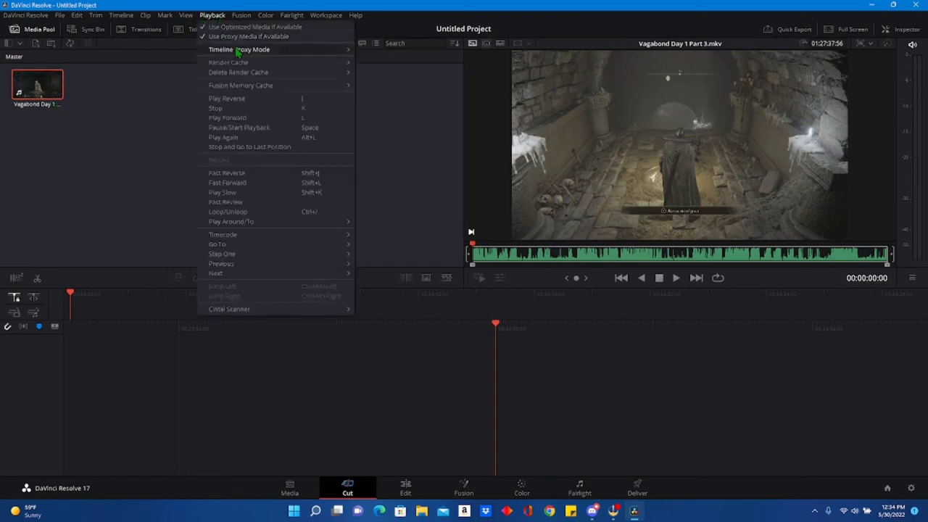
{"action": "mouse_move", "coordinate": [242, 49]}
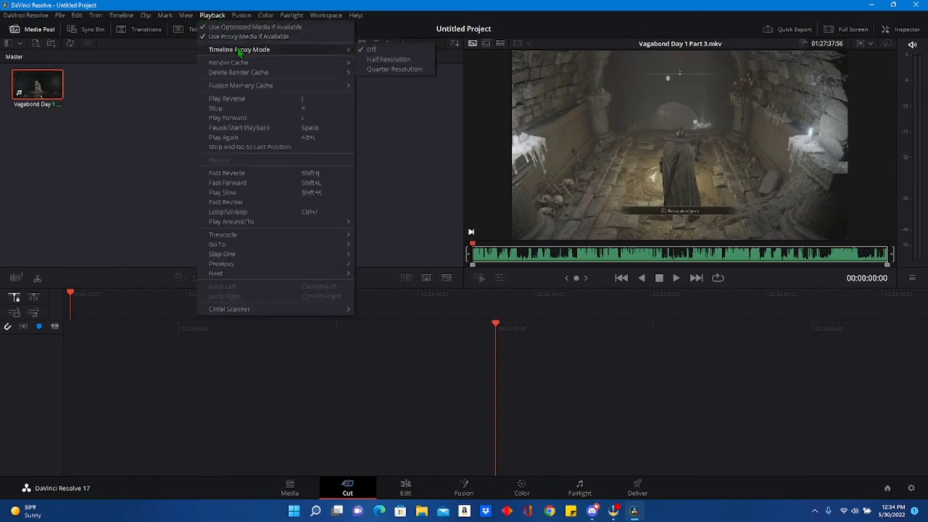
{"action": "left_click", "coordinate": [392, 75]}
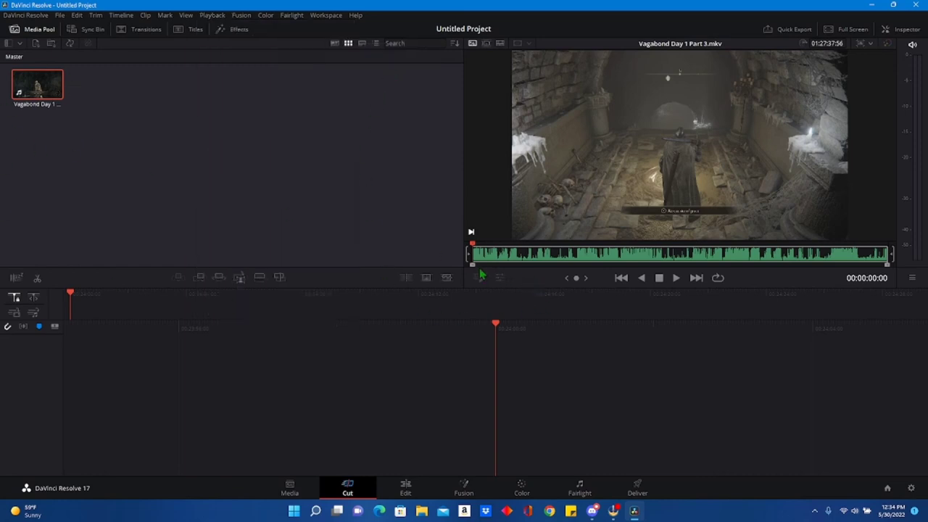
Trim the source clip to about 00:02:08:42 starting at about 00:07:51:52, and place the trimmed section on a new timeline.
{"action": "left_click_drag", "start_coordinate": [473, 269], "coordinate": [508, 271]}
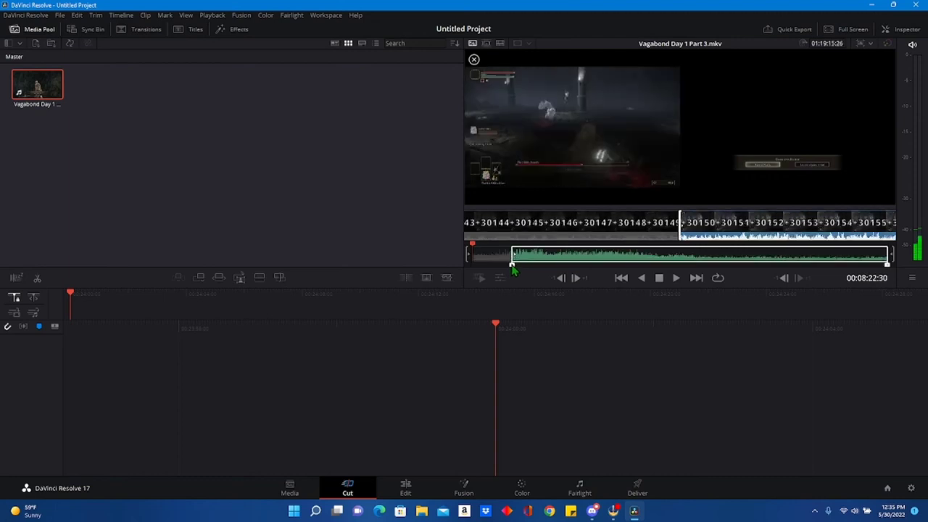
{"action": "left_click_drag", "start_coordinate": [510, 266], "coordinate": [511, 267]}
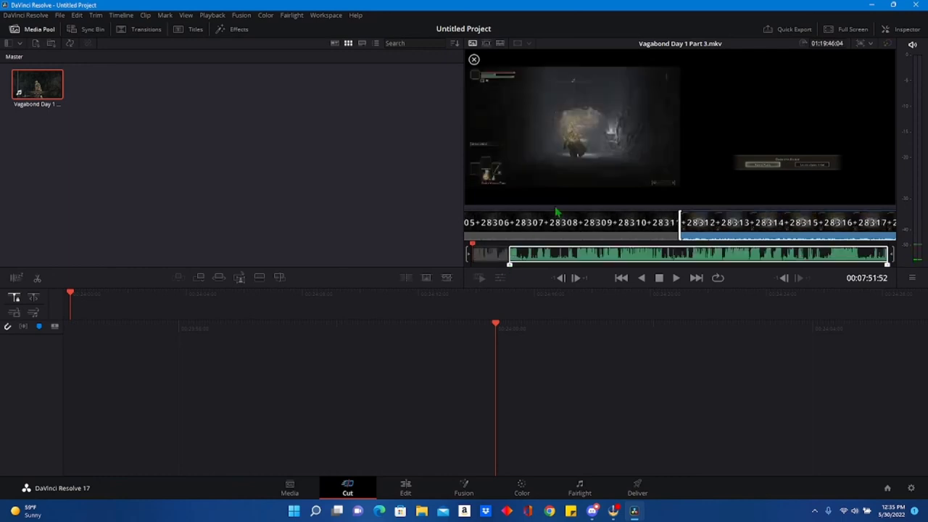
{"action": "left_click_drag", "start_coordinate": [888, 266], "coordinate": [801, 266]}
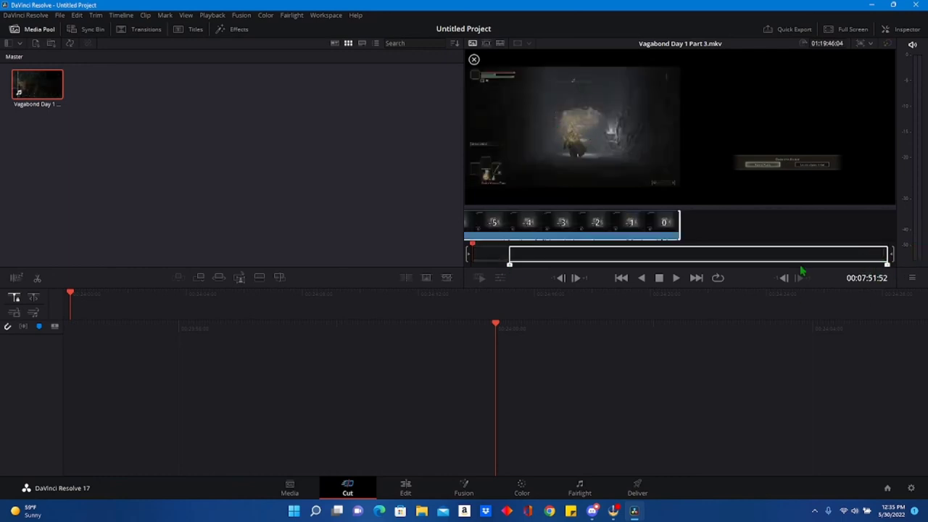
{"action": "left_click_drag", "start_coordinate": [621, 266], "coordinate": [519, 256]}
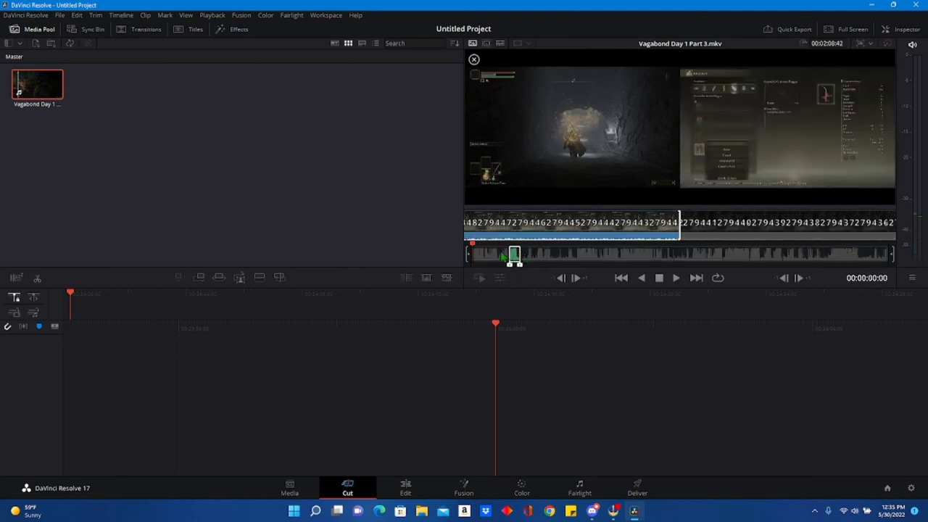
{"action": "left_click_drag", "start_coordinate": [21, 94], "coordinate": [81, 319]}
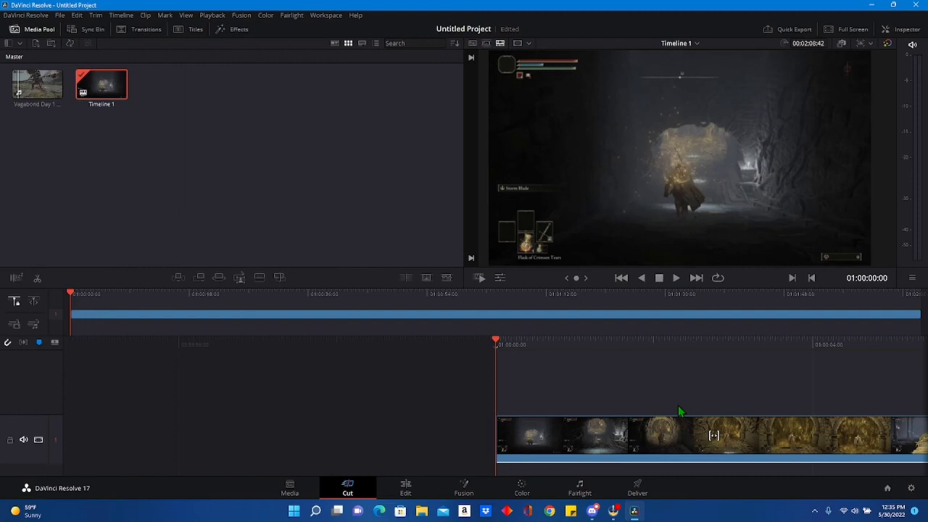
Play the new timeline to mark an in point at 01:00:04:21, and scan through the remaining footage.
{"action": "key", "text": "space"}
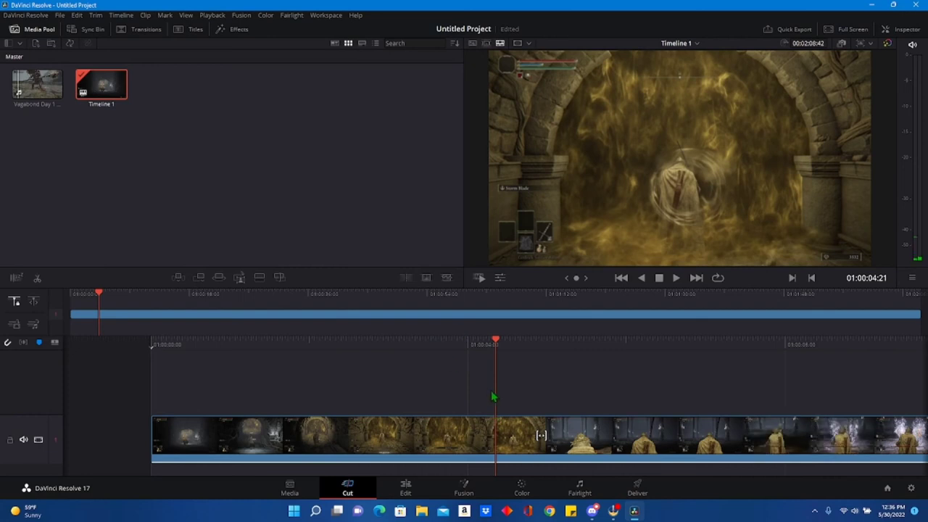
{"action": "key", "text": "i"}
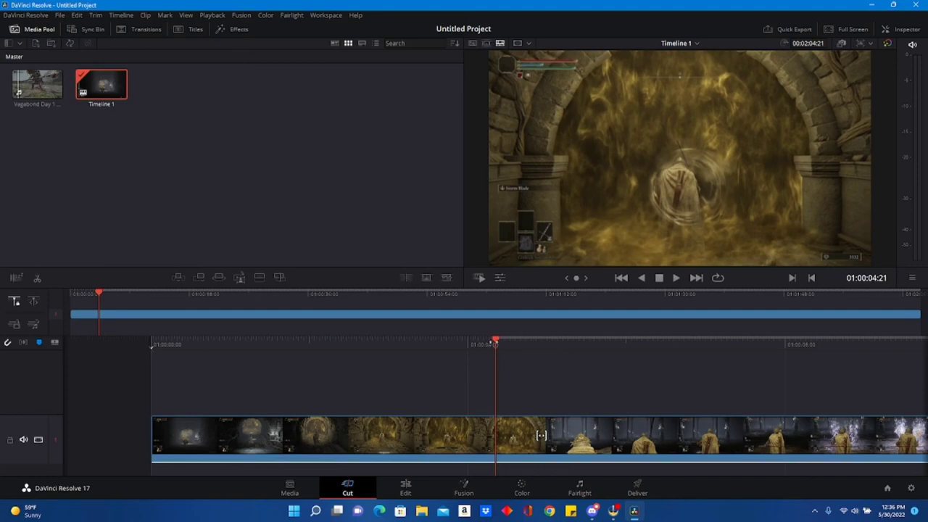
{"action": "key", "text": "space"}
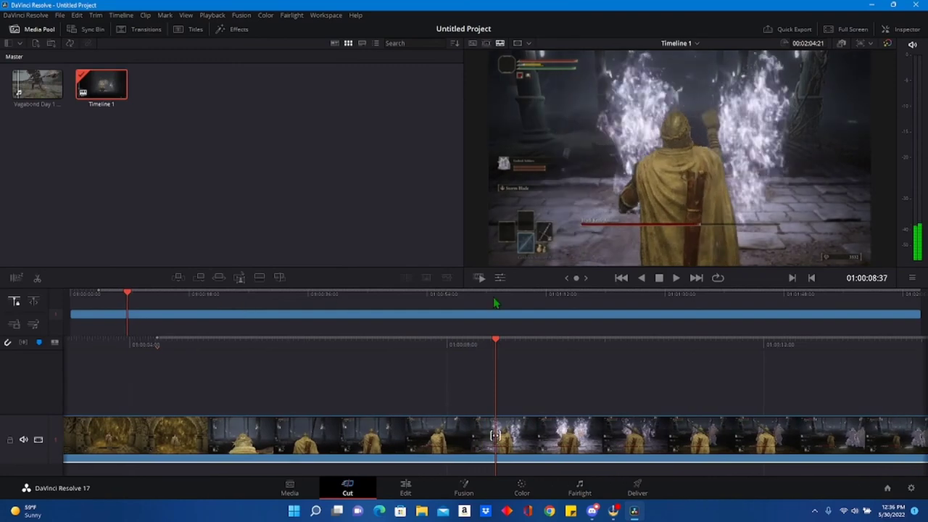
{"action": "left_click", "coordinate": [863, 299]}
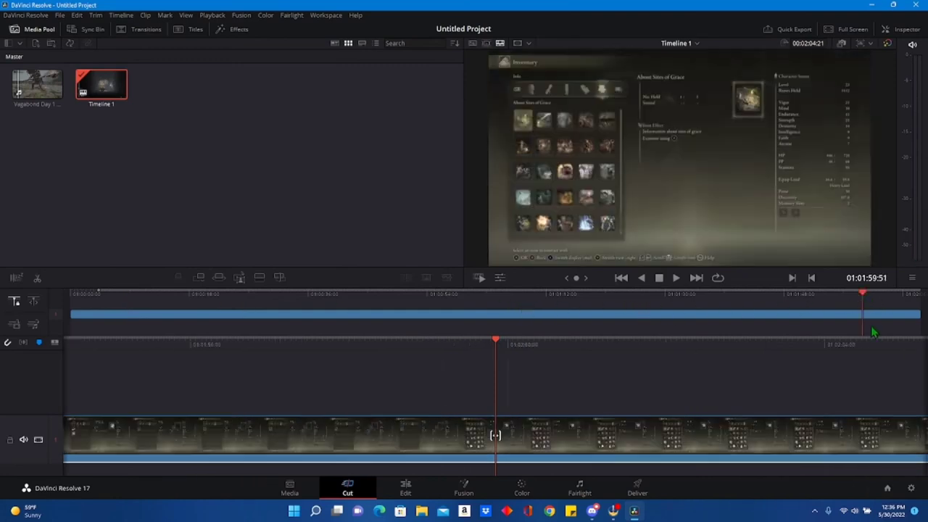
{"action": "left_click_drag", "start_coordinate": [863, 304], "coordinate": [300, 308]}
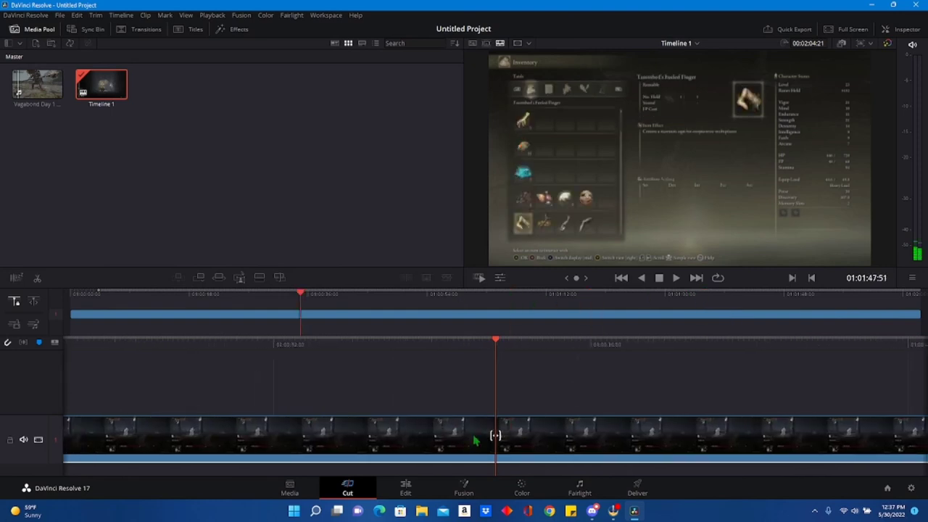
Play the footage briefly from the in point on the Edit page, and delete the Audio 2 track.
{"action": "left_click", "coordinate": [408, 491]}
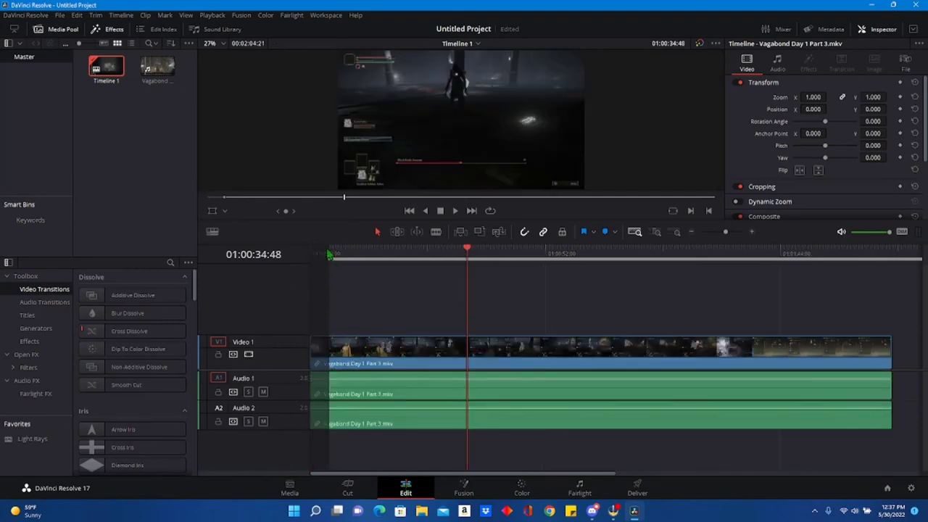
{"action": "left_click", "coordinate": [330, 254]}
{"action": "left_click", "coordinate": [455, 211]}
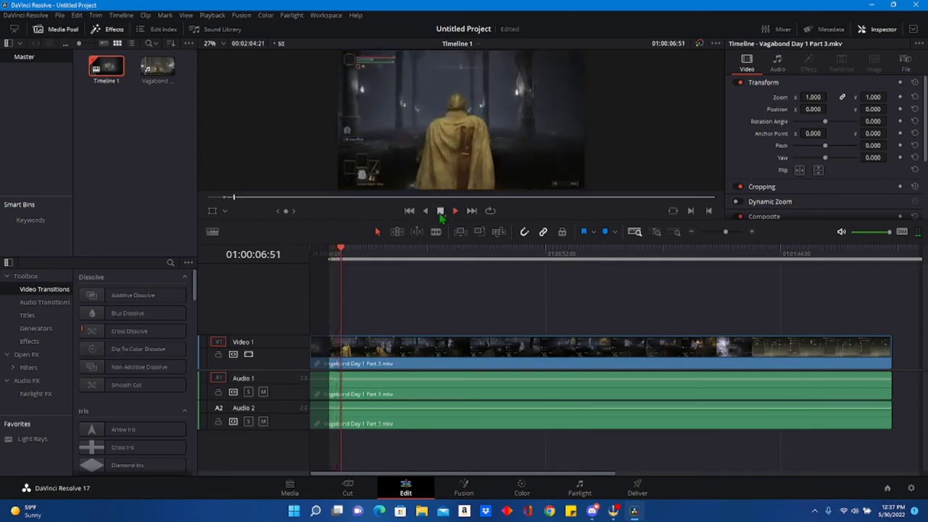
{"action": "left_click", "coordinate": [451, 211]}
{"action": "right_click", "coordinate": [302, 421]}
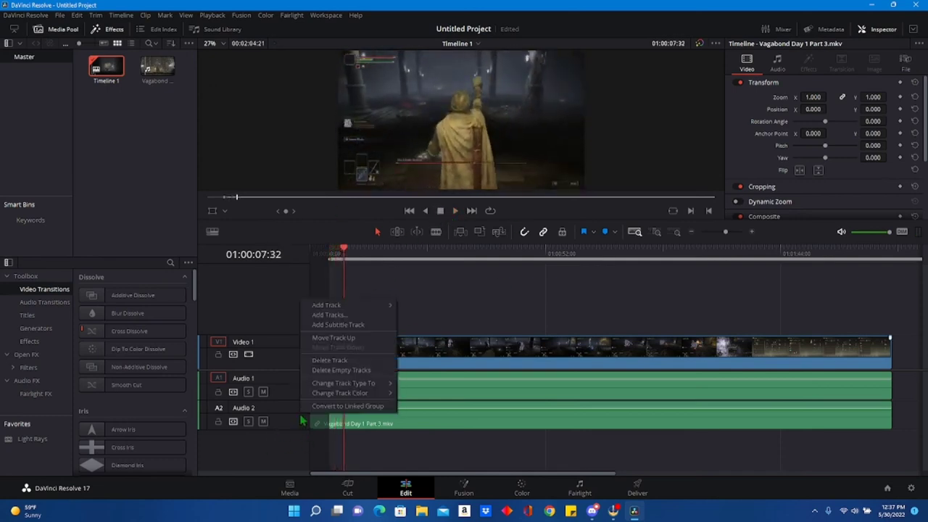
{"action": "left_click", "coordinate": [330, 360]}
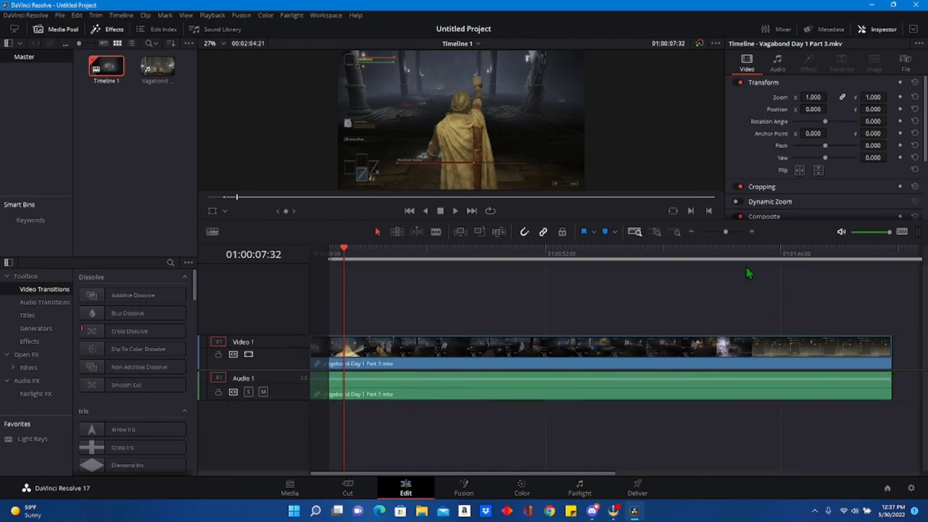
Find the moment just after the boss is defeated, and split the clip there at 01:01:31:17.
{"action": "left_click", "coordinate": [733, 255]}
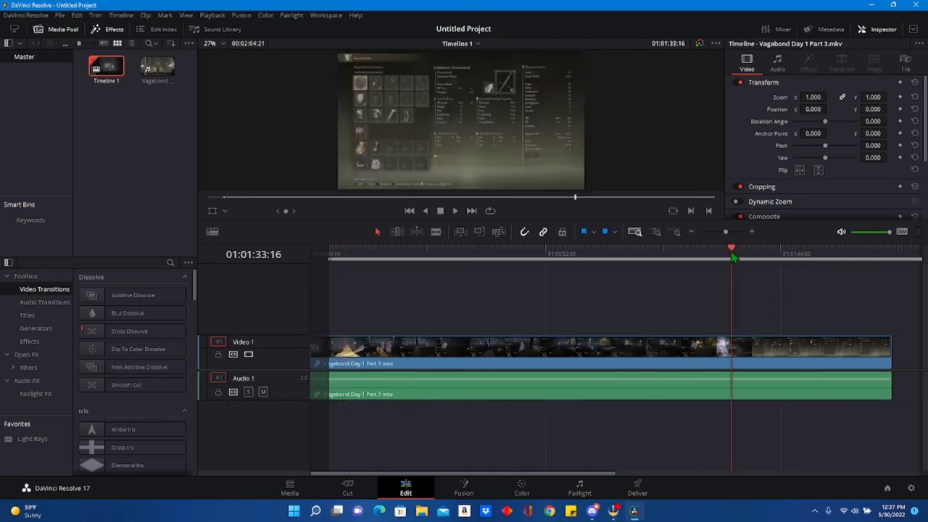
{"action": "key", "text": "Left"}
{"action": "key", "text": "Left"}
{"action": "key", "text": "Left"}
{"action": "key", "text": "Left"}
{"action": "key", "text": "Left"}
{"action": "key", "text": "Left"}
{"action": "key", "text": "Left"}
{"action": "key", "text": "Left"}
{"action": "key", "text": "Left"}
{"action": "key", "text": "Left"}
{"action": "key", "text": "Left"}
{"action": "key", "text": "Left"}
{"action": "key", "text": "Left"}
{"action": "key", "text": "Left"}
{"action": "key", "text": "Left"}
{"action": "key", "text": "Left"}
{"action": "key", "text": "Left"}
{"action": "key", "text": "Left"}
{"action": "key", "text": "Left"}
{"action": "key", "text": "Left"}
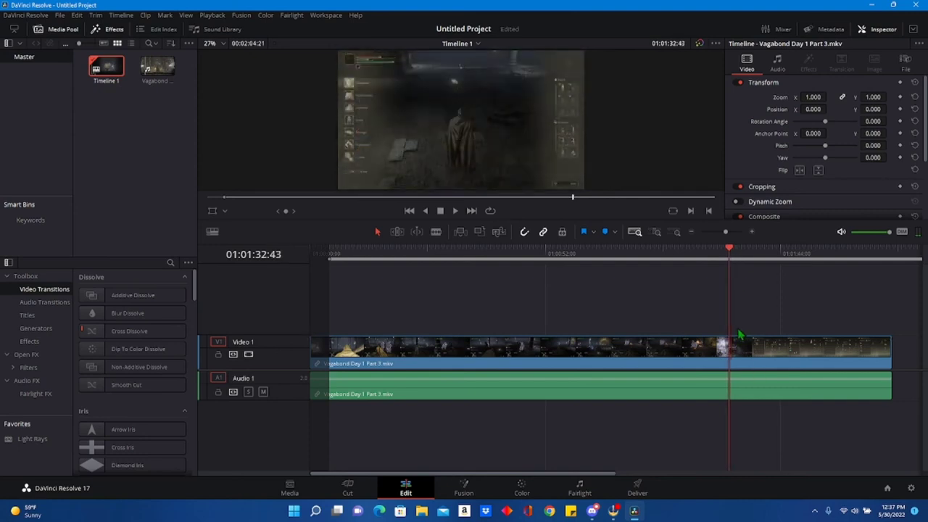
{"action": "key", "text": "Left"}
{"action": "key", "text": "Left"}
{"action": "key", "text": "Left"}
{"action": "key", "text": "Left"}
{"action": "key", "text": "Left"}
{"action": "key", "text": "Left"}
{"action": "key", "text": "Left"}
{"action": "key", "text": "Left"}
{"action": "key", "text": "Left"}
{"action": "key", "text": "Left"}
{"action": "key", "text": "Left"}
{"action": "key", "text": "Left"}
{"action": "key", "text": "Left"}
{"action": "key", "text": "Left"}
{"action": "key", "text": "Left"}
{"action": "key", "text": "Left"}
{"action": "key", "text": "Left"}
{"action": "key", "text": "Left"}
{"action": "key", "text": "Left"}
{"action": "key", "text": "Left"}
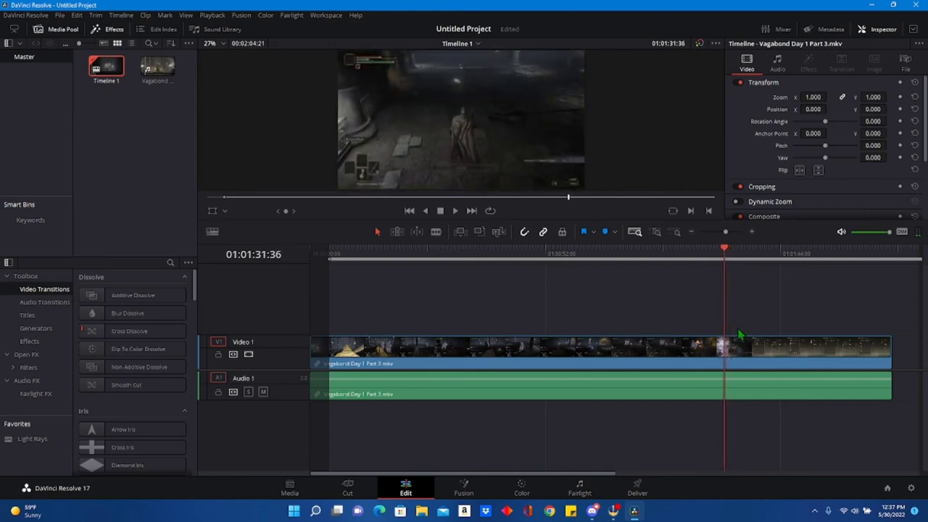
{"action": "key", "text": "Left"}
{"action": "key", "text": "Left"}
{"action": "key", "text": "Left"}
{"action": "key", "text": "Left"}
{"action": "key", "text": "Left"}
{"action": "key", "text": "Left"}
{"action": "key", "text": "Left"}
{"action": "key", "text": "Left"}
{"action": "key", "text": "Left"}
{"action": "key", "text": "Left"}
{"action": "key", "text": "Left"}
{"action": "key", "text": "Left"}
{"action": "key", "text": "Left"}
{"action": "key", "text": "Left"}
{"action": "key", "text": "Left"}
{"action": "key", "text": "Left"}
{"action": "key", "text": "Left"}
{"action": "key", "text": "Left"}
{"action": "key", "text": "Left"}
{"action": "key", "text": "Left"}
{"action": "key", "text": "Right"}
{"action": "key", "text": "Right"}
{"action": "key", "text": "Right"}
{"action": "key", "text": "Right"}
{"action": "key", "text": "Right"}
{"action": "key", "text": "Right"}
{"action": "key", "text": "Right"}
{"action": "key", "text": "Right"}
{"action": "key", "text": "Right"}
{"action": "key", "text": "Right"}
{"action": "key", "text": "Right"}
{"action": "key", "text": "Right"}
{"action": "key", "text": "Right"}
{"action": "key", "text": "Right"}
{"action": "key", "text": "Right"}
{"action": "key", "text": "Right"}
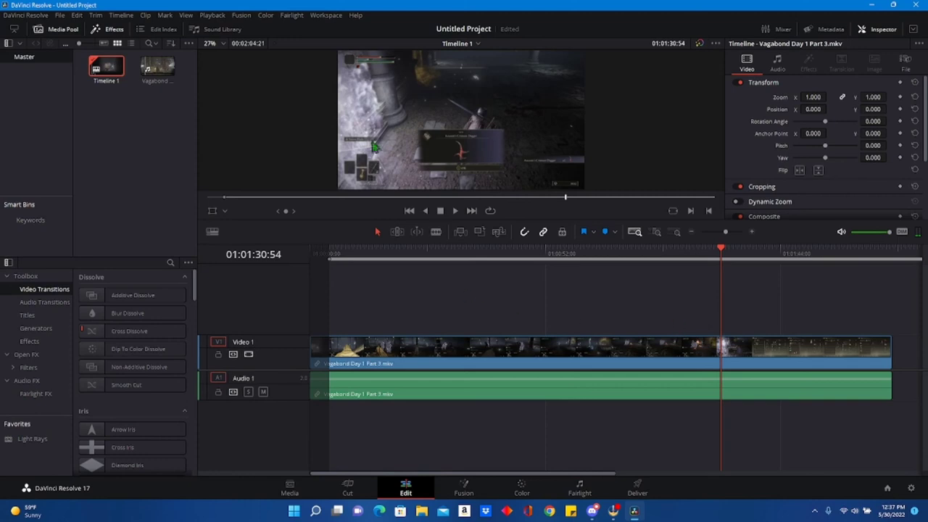
{"action": "key", "text": "Right"}
{"action": "key", "text": "Right"}
{"action": "key", "text": "Right"}
{"action": "key", "text": "Right"}
{"action": "key", "text": "Right"}
{"action": "key", "text": "Right"}
{"action": "key", "text": "Right"}
{"action": "key", "text": "Right"}
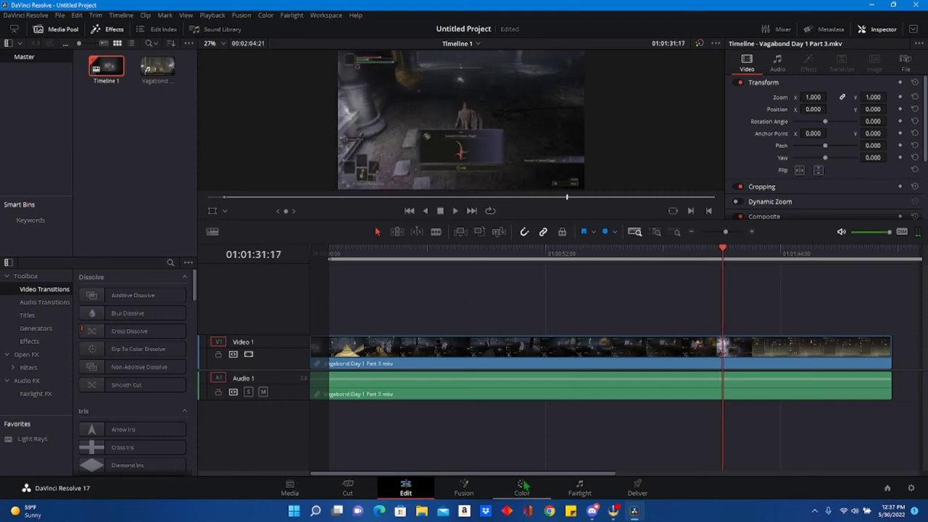
{"action": "left_click", "coordinate": [437, 233]}
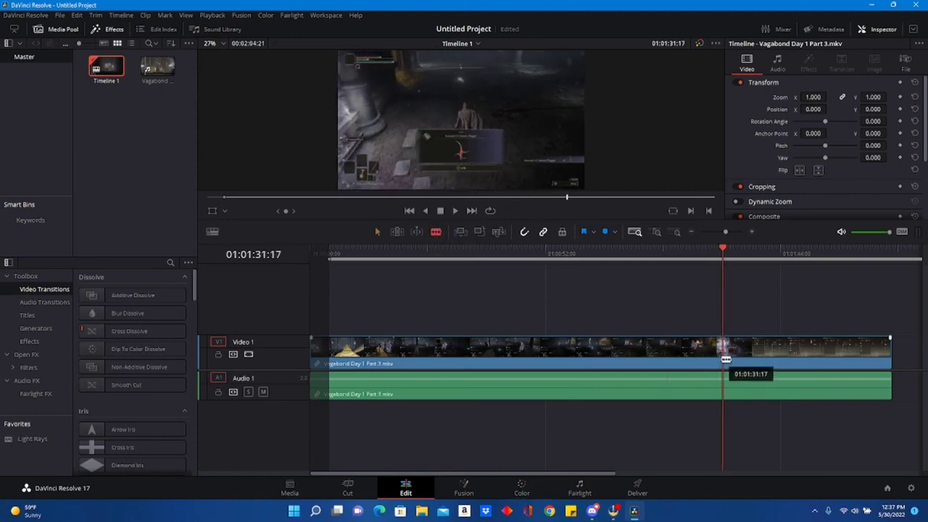
{"action": "left_click", "coordinate": [723, 363]}
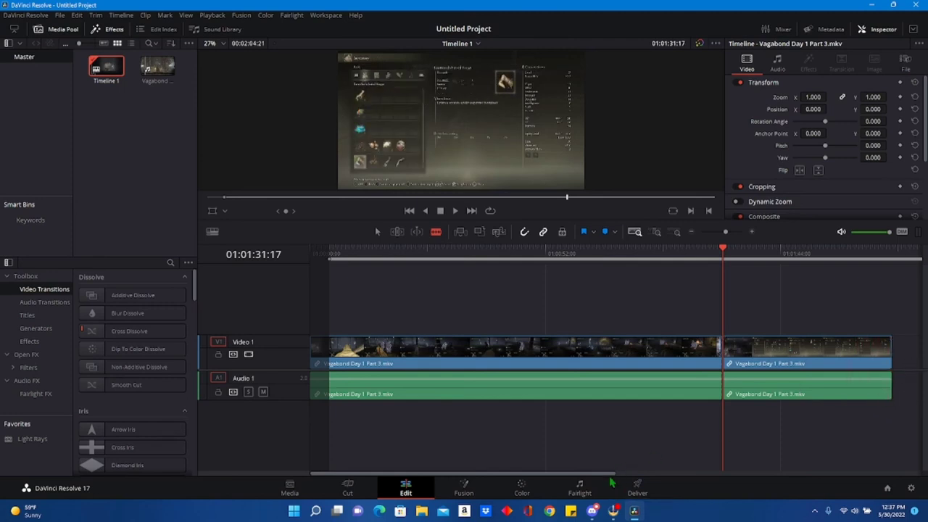
Extend the end of the clip after the split until its footage reaches the world map scene.
{"action": "left_click_drag", "start_coordinate": [612, 473], "coordinate": [693, 486]}
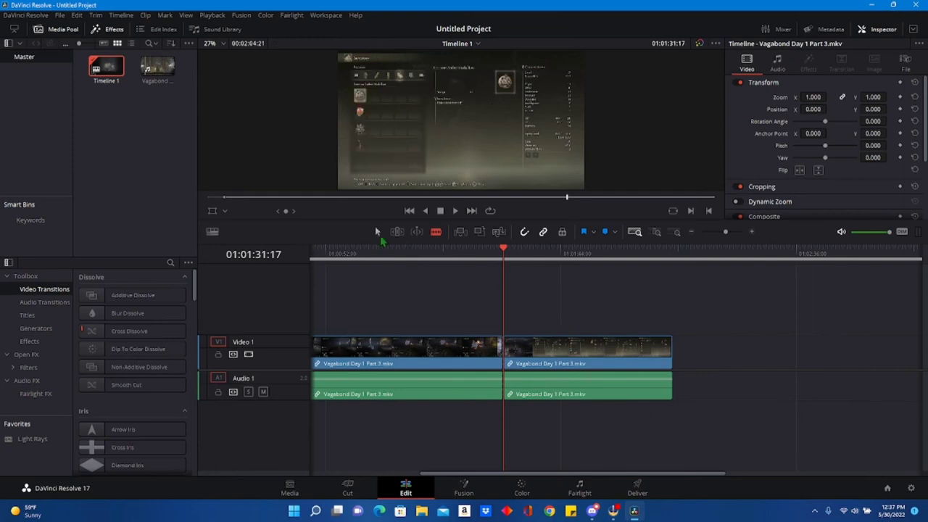
{"action": "left_click", "coordinate": [378, 231]}
{"action": "left_click_drag", "start_coordinate": [674, 365], "coordinate": [897, 383]}
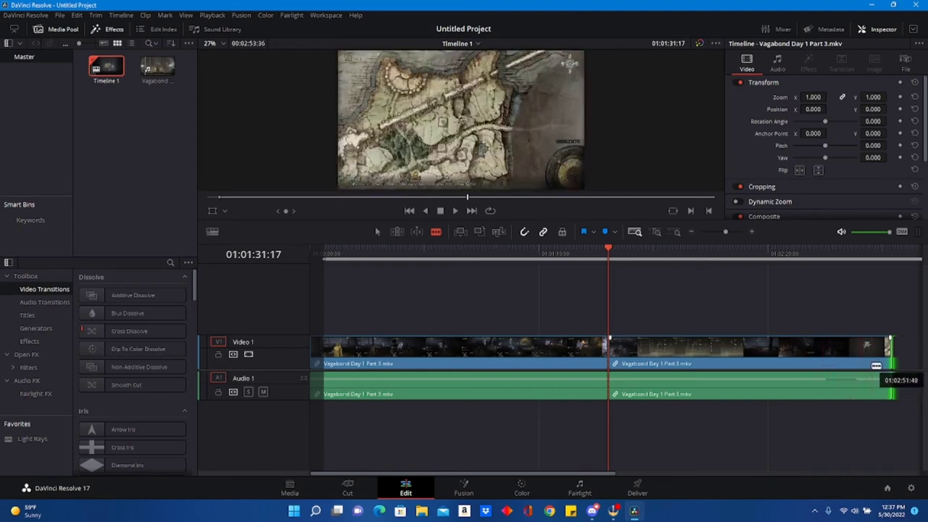
Split off the closing map section, and delete the footage between it and the boss fight clip, leaving no gap.
{"action": "left_click", "coordinate": [870, 356]}
{"action": "right_click", "coordinate": [834, 350]}
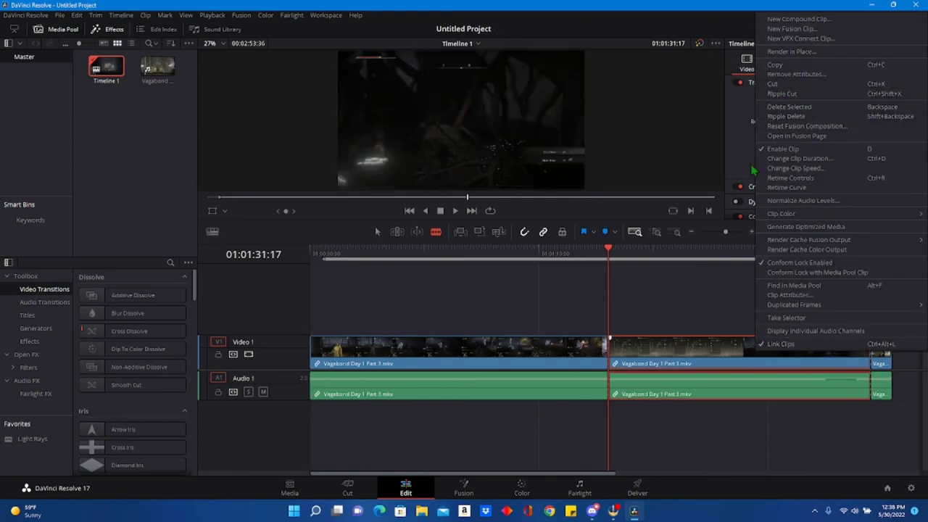
{"action": "left_click", "coordinate": [716, 354]}
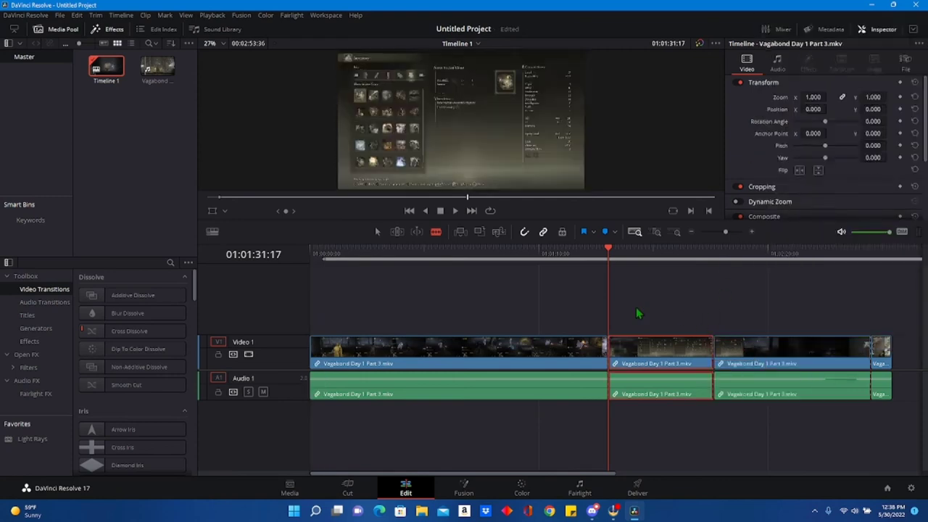
{"action": "left_click", "coordinate": [761, 395], "text": "ctrl"}
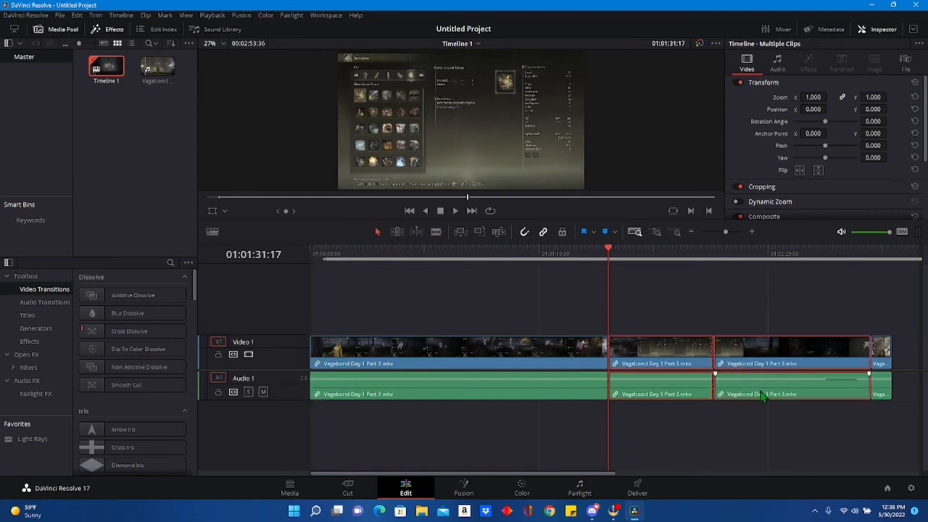
{"action": "key", "text": "BackSpace"}
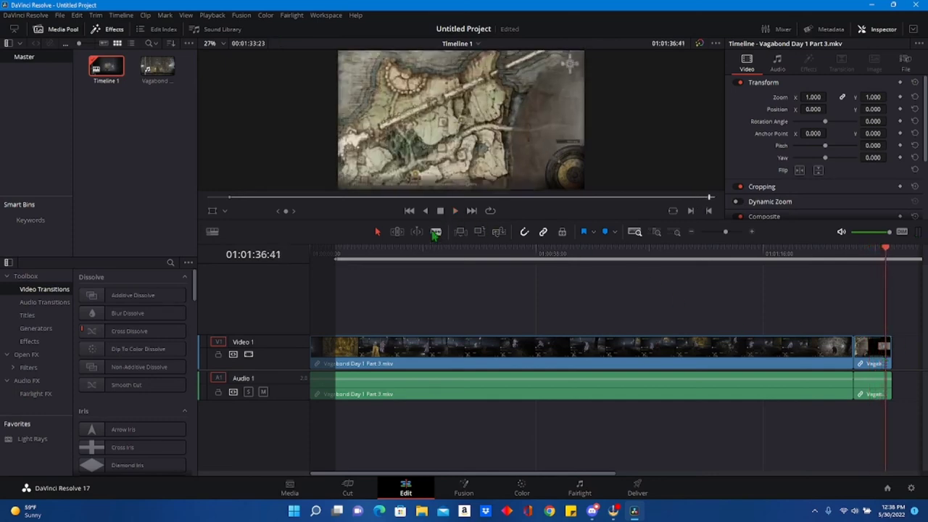
Cut away the footage after 01:01:36:41 at the end of the timeline and the opening footage before the in point.
{"action": "left_click", "coordinate": [891, 355]}
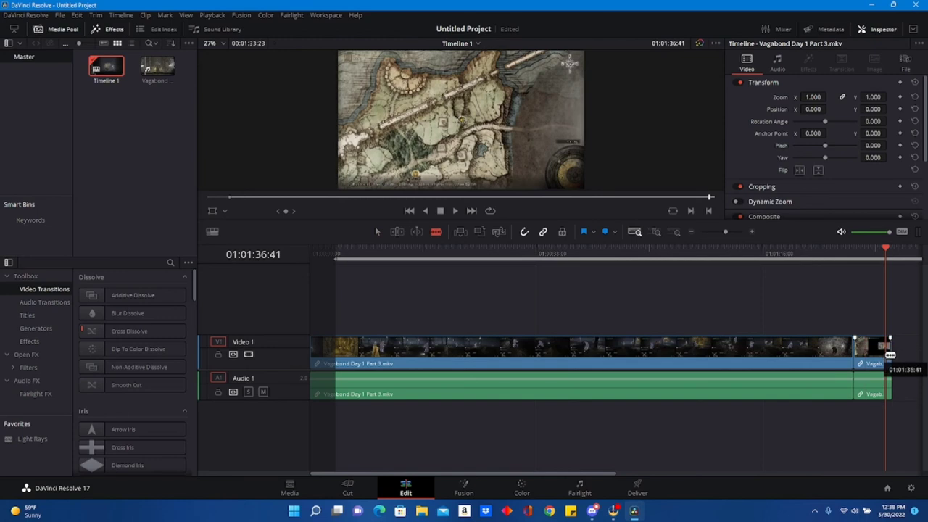
{"action": "right_click", "coordinate": [890, 355]}
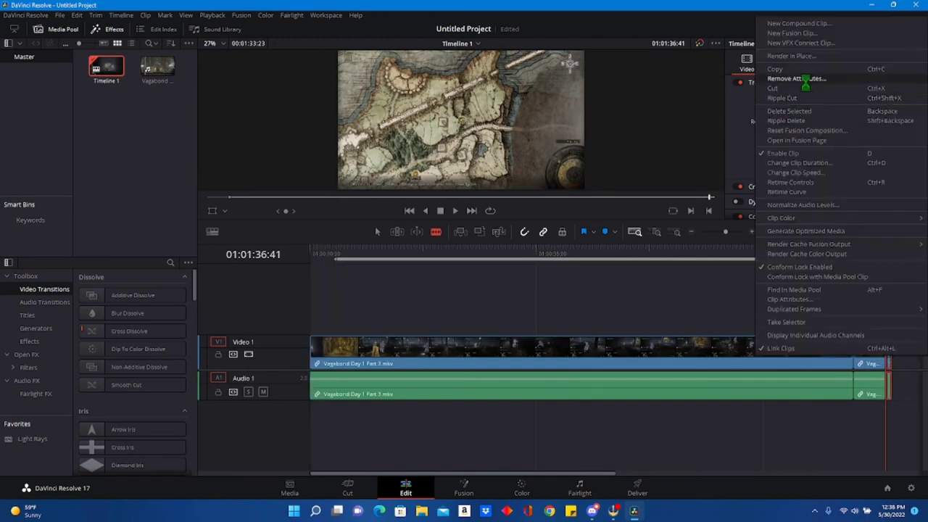
{"action": "left_click", "coordinate": [807, 88]}
{"action": "left_click", "coordinate": [337, 359]}
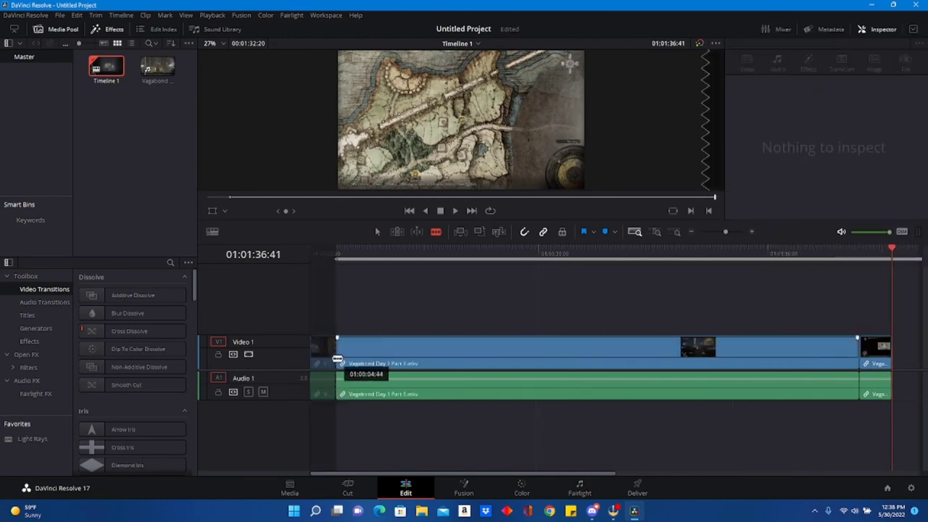
{"action": "right_click", "coordinate": [332, 358]}
{"action": "left_click", "coordinate": [363, 104]}
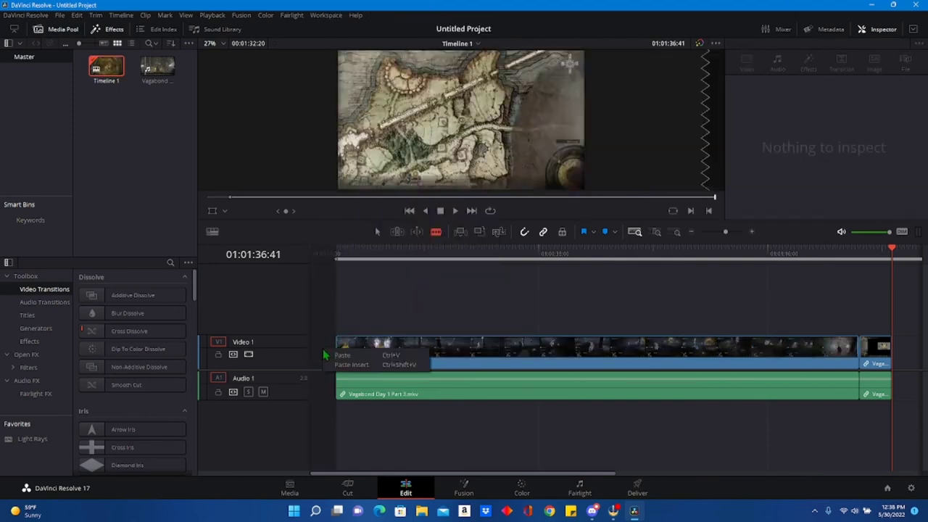
Try to delete the empty gap before the boss fight clip at the start of the timeline.
{"action": "right_click", "coordinate": [379, 316]}
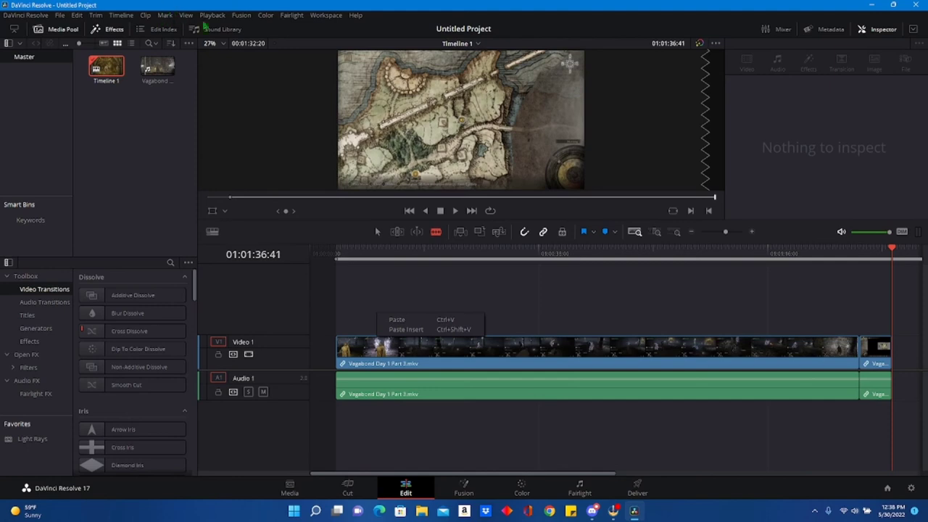
{"action": "left_click", "coordinate": [133, 18]}
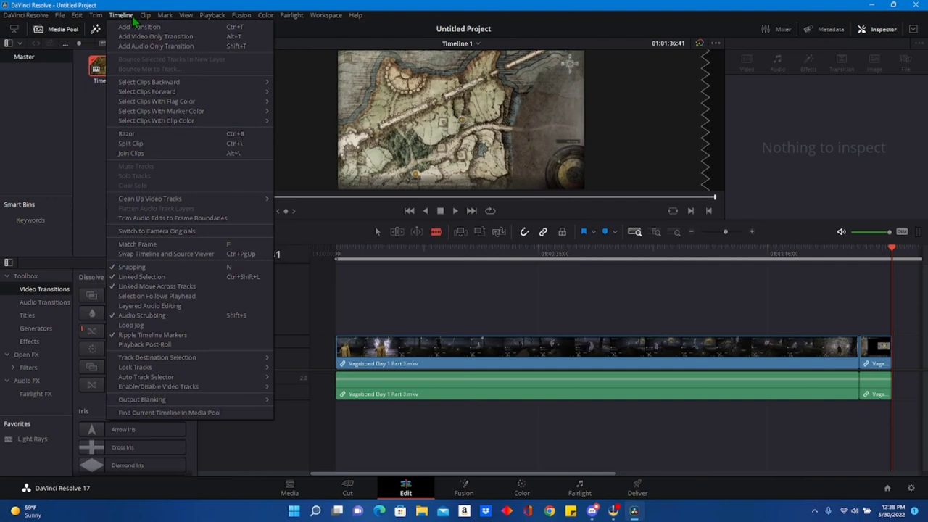
{"action": "mouse_move", "coordinate": [105, 18]}
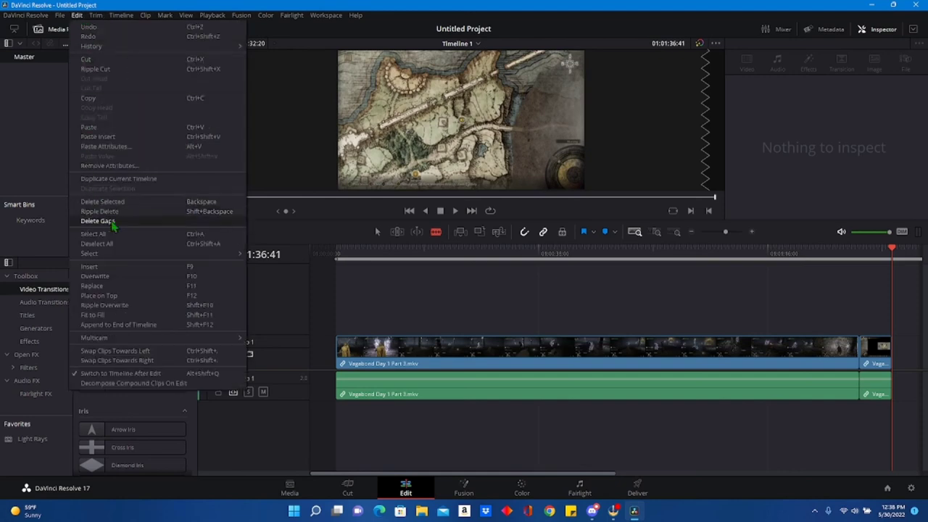
{"action": "left_click", "coordinate": [112, 222]}
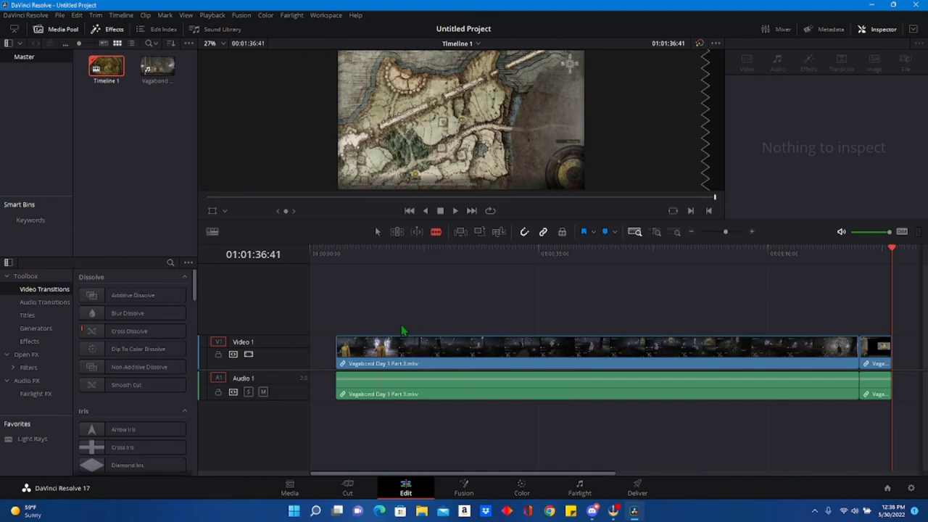
Move the short map clip to the start of the timeline, directly ahead of the boss fight clip.
{"action": "left_click", "coordinate": [377, 231]}
{"action": "left_click_drag", "start_coordinate": [387, 272], "coordinate": [510, 435]}
{"action": "left_click", "coordinate": [372, 357]}
{"action": "left_click_drag", "start_coordinate": [372, 356], "coordinate": [401, 304]}
{"action": "left_click_drag", "start_coordinate": [878, 356], "coordinate": [328, 356]}
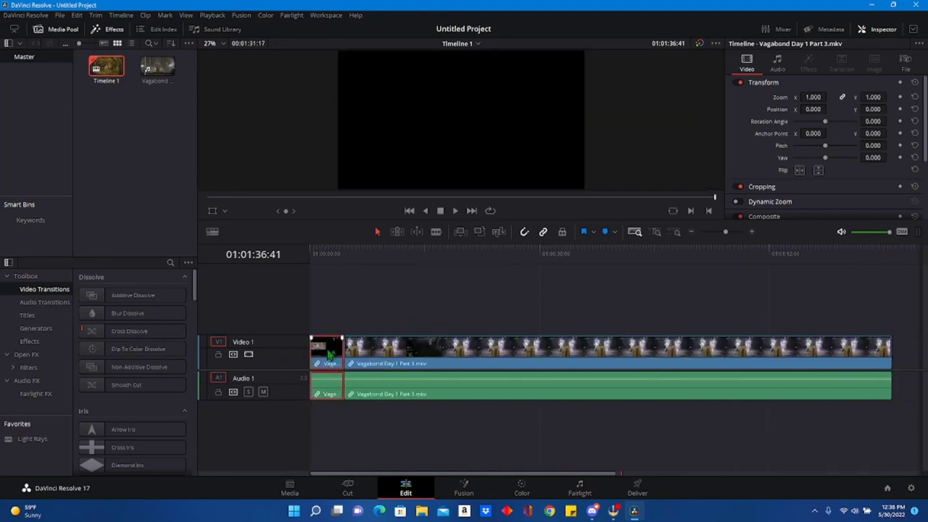
Play the rearranged timeline from its start and again near its end to check the clip order.
{"action": "left_click", "coordinate": [311, 256]}
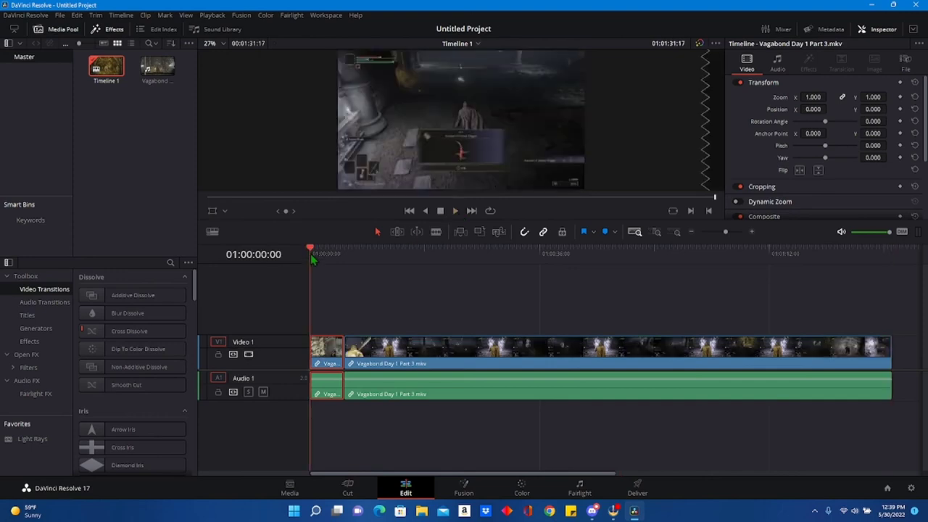
{"action": "key", "text": "space"}
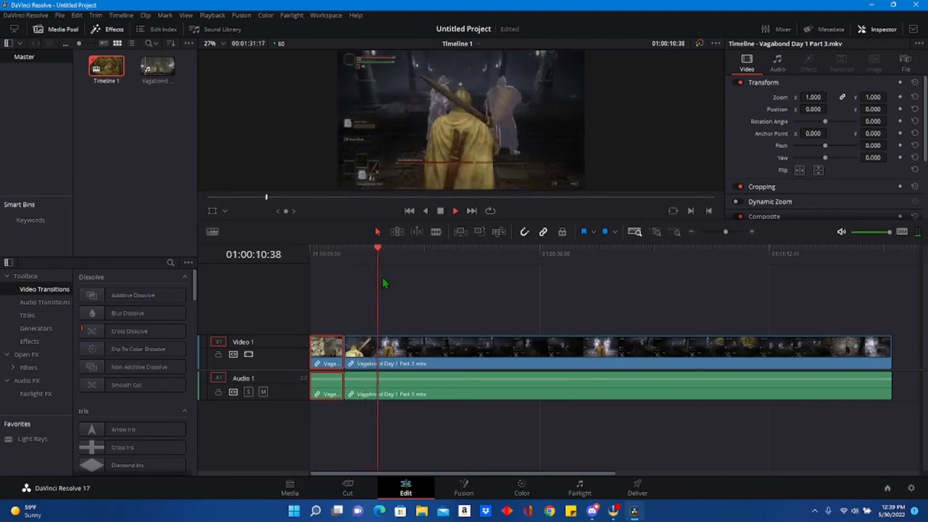
{"action": "key", "text": "space"}
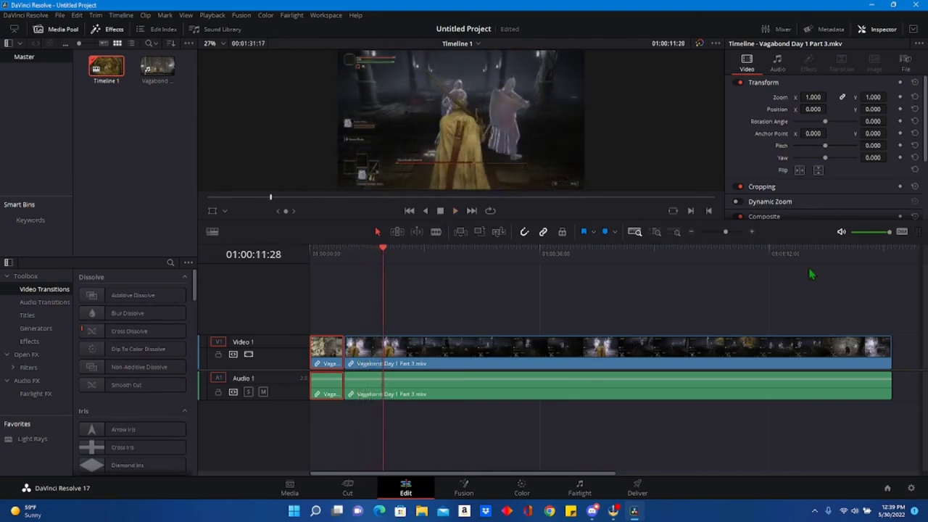
{"action": "left_click", "coordinate": [876, 258]}
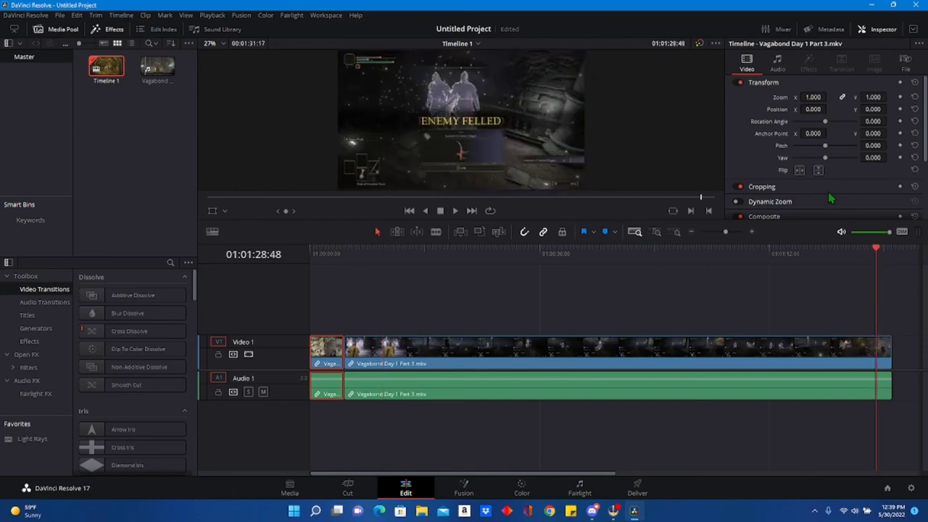
{"action": "key", "text": "space"}
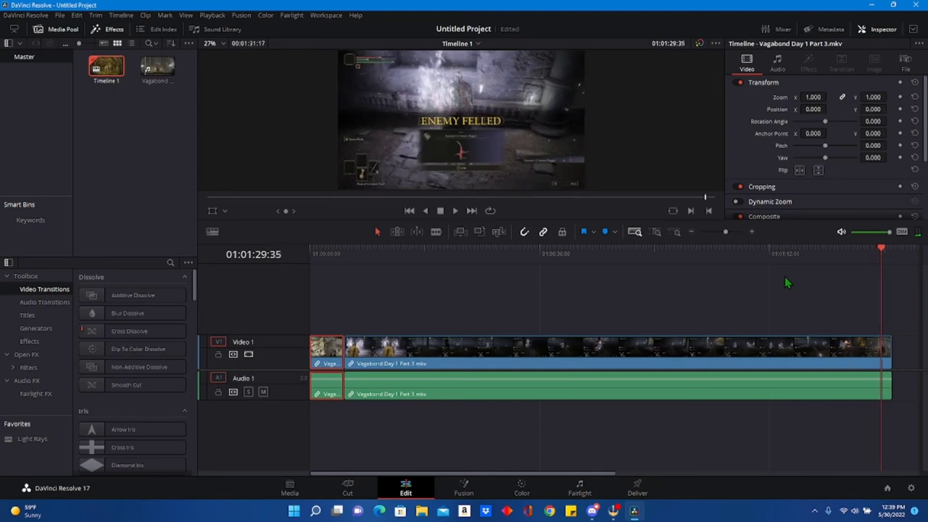
Add an Additive Dissolve between the two clips and a Dip To Color Dissolve at the video's start and end.
{"action": "left_click", "coordinate": [560, 372]}
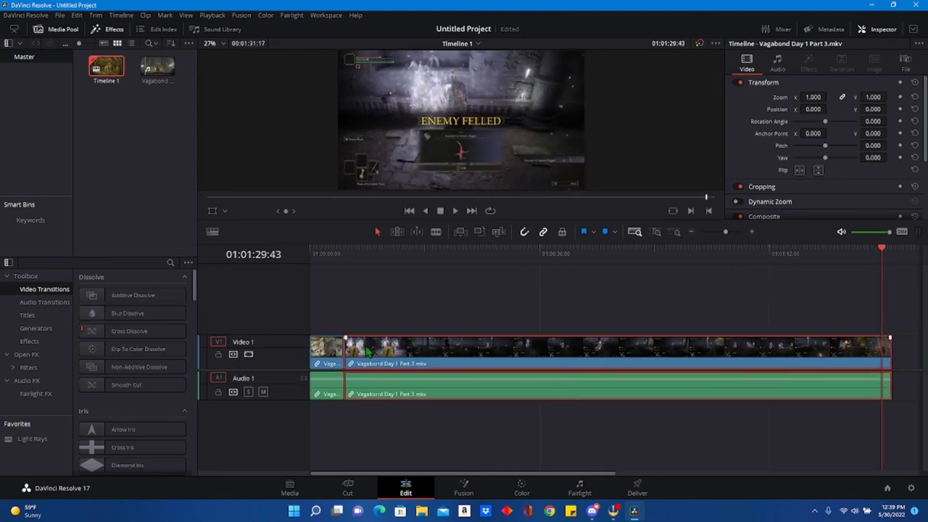
{"action": "left_click", "coordinate": [319, 255]}
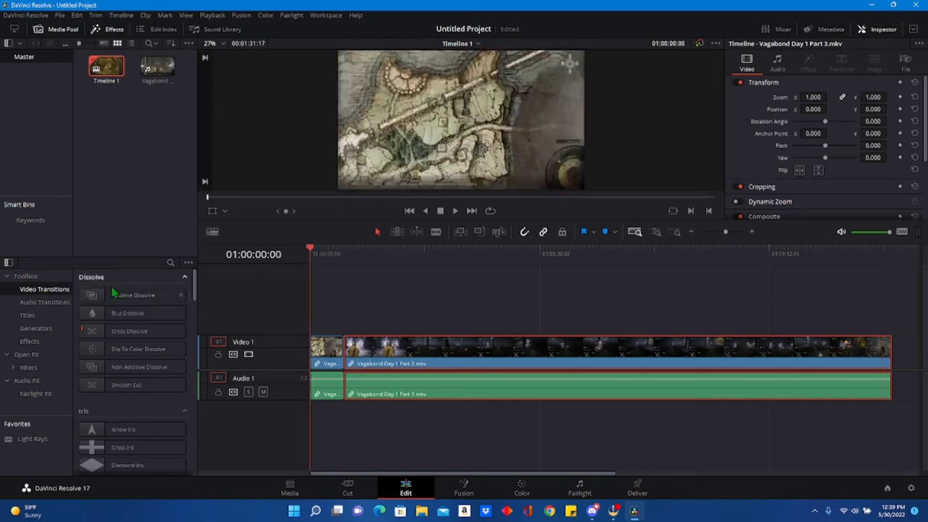
{"action": "left_click_drag", "start_coordinate": [119, 296], "coordinate": [342, 346]}
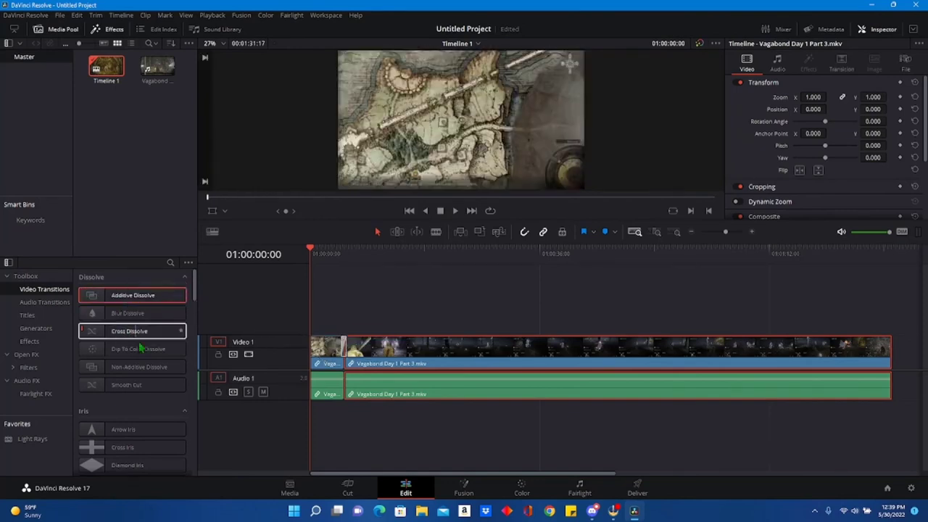
{"action": "left_click_drag", "start_coordinate": [142, 350], "coordinate": [315, 354]}
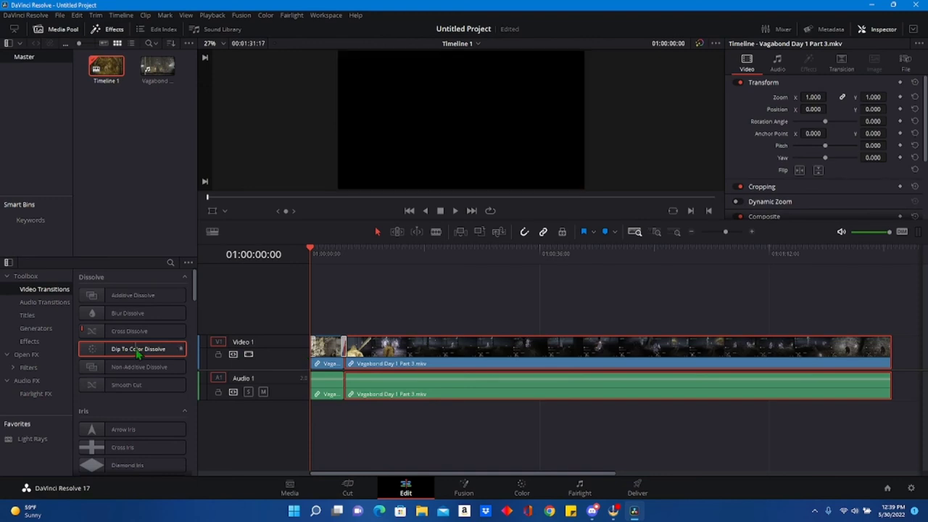
{"action": "left_click_drag", "start_coordinate": [138, 353], "coordinate": [883, 350]}
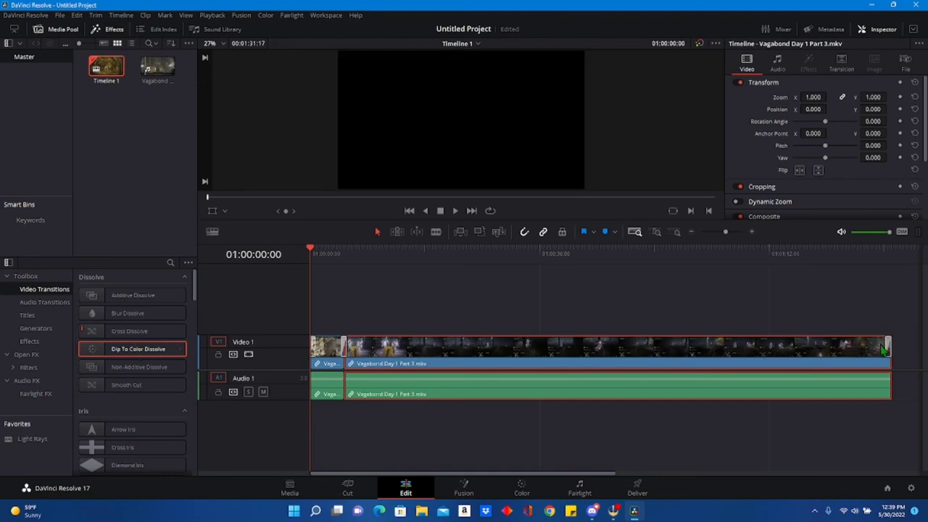
Add audio cross fades of 0 dB at the start, +3 dB between the clips and -3 dB at the end, and play the timeline.
{"action": "left_click", "coordinate": [58, 303]}
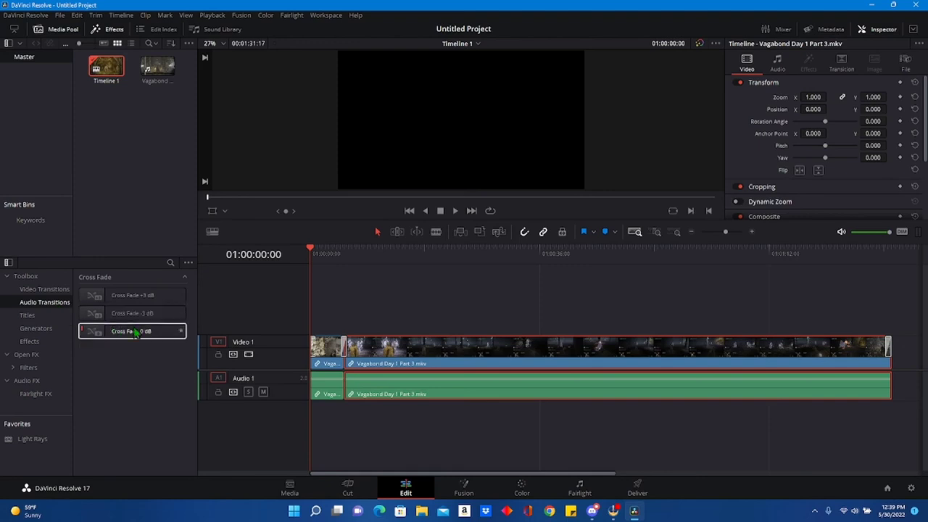
{"action": "left_click_drag", "start_coordinate": [136, 332], "coordinate": [315, 379]}
{"action": "left_click_drag", "start_coordinate": [148, 305], "coordinate": [346, 379]}
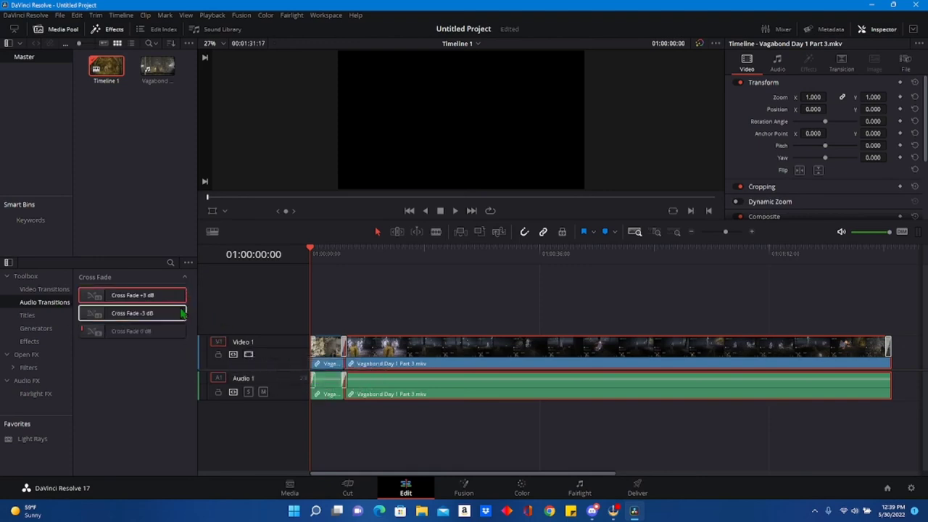
{"action": "mouse_move", "coordinate": [132, 313]}
{"action": "left_mouse_down"}
{"action": "mouse_move", "coordinate": [330, 348]}
{"action": "mouse_move", "coordinate": [885, 386]}
{"action": "left_mouse_up"}
{"action": "left_click", "coordinate": [456, 211]}
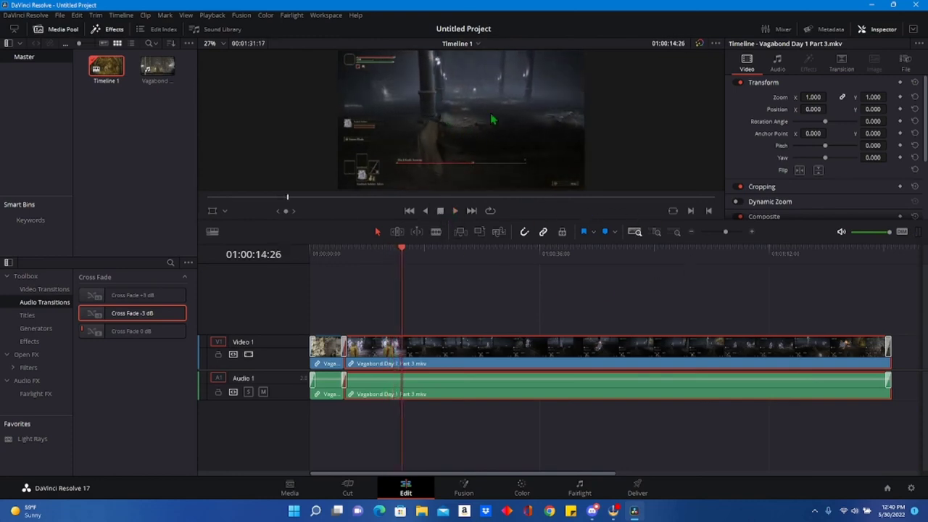
Brighten the boss fight clip on the Color page with gamma 0.08, gain 1.07 and shadows 9.00, and play it back.
{"action": "left_click", "coordinate": [519, 495]}
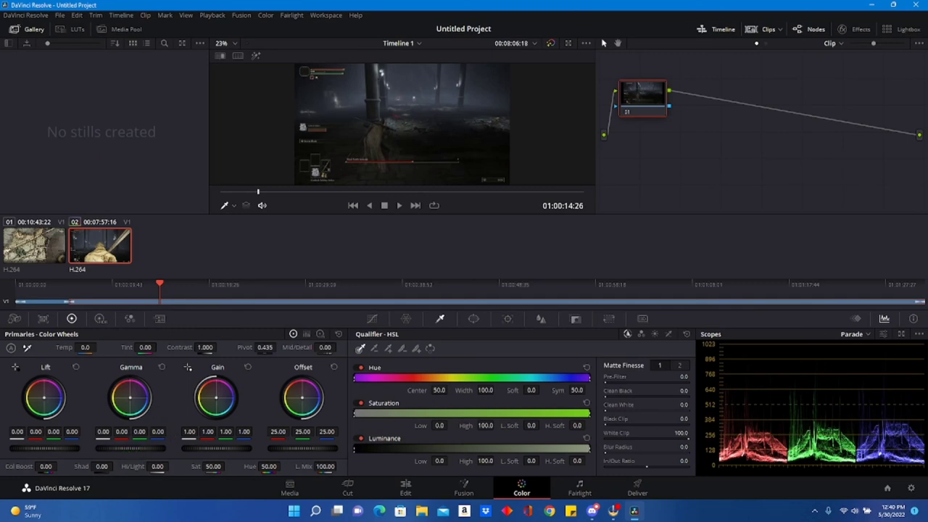
{"action": "left_click_drag", "start_coordinate": [130, 448], "coordinate": [152, 448]}
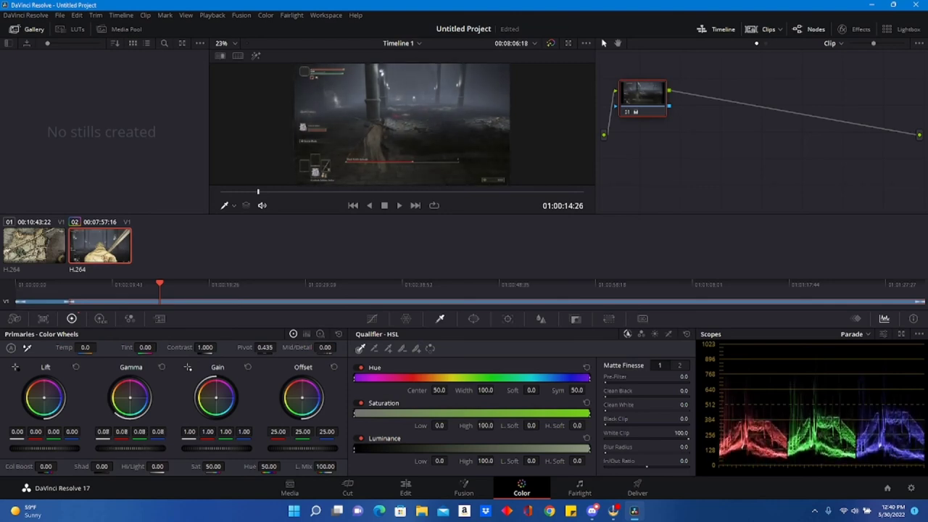
{"action": "left_click_drag", "start_coordinate": [213, 448], "coordinate": [219, 448]}
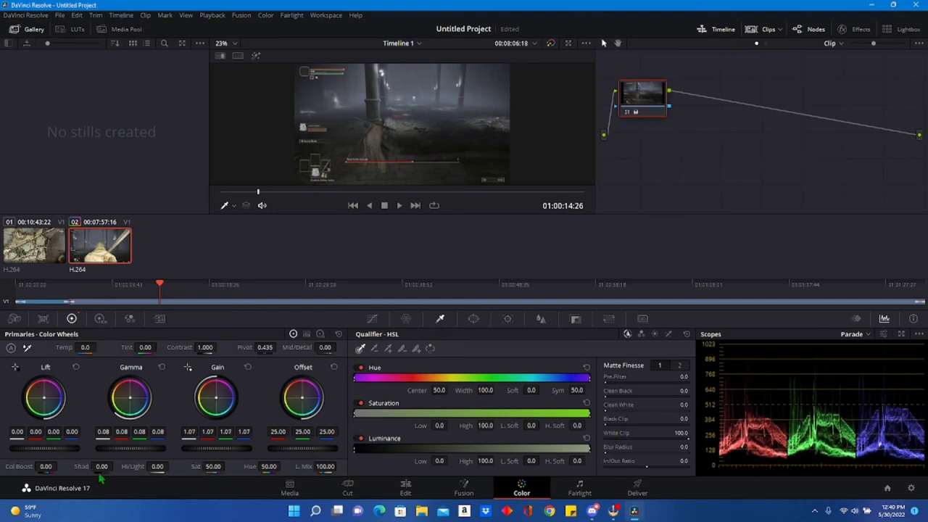
{"action": "left_click_drag", "start_coordinate": [102, 466], "coordinate": [115, 467]}
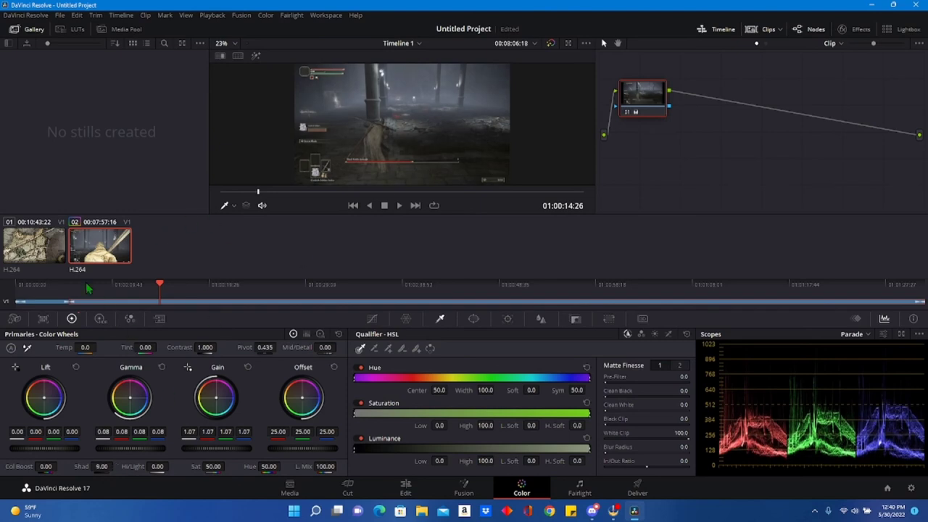
{"action": "left_click", "coordinate": [403, 205]}
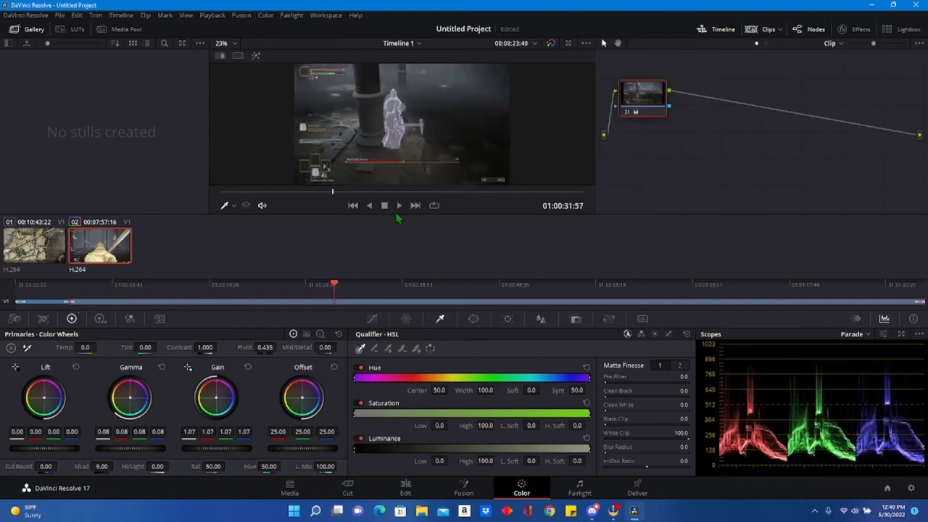
{"action": "left_click", "coordinate": [400, 206]}
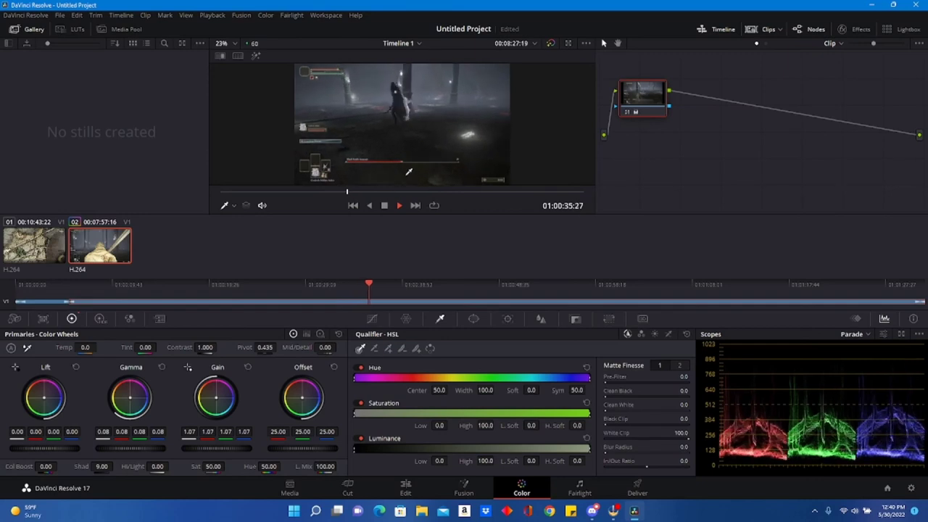
{"action": "key", "text": "space"}
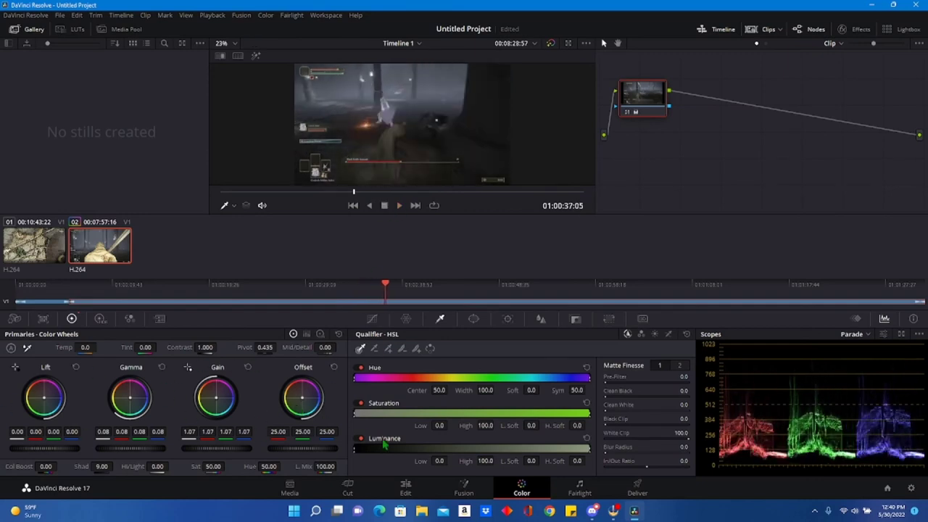
Examine the equalizer of the Audio 1 track on the Fairlight page and close it without changes.
{"action": "left_click", "coordinate": [578, 494]}
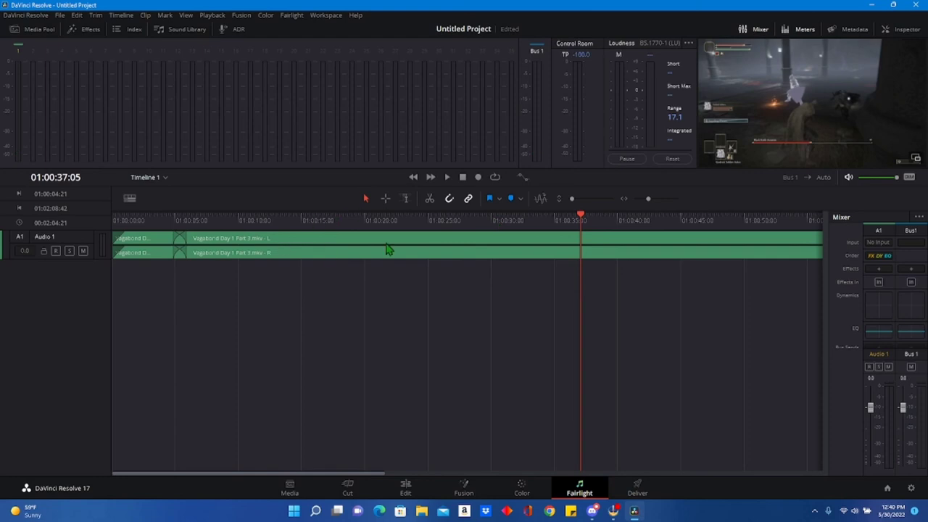
{"action": "double_click", "coordinate": [885, 335]}
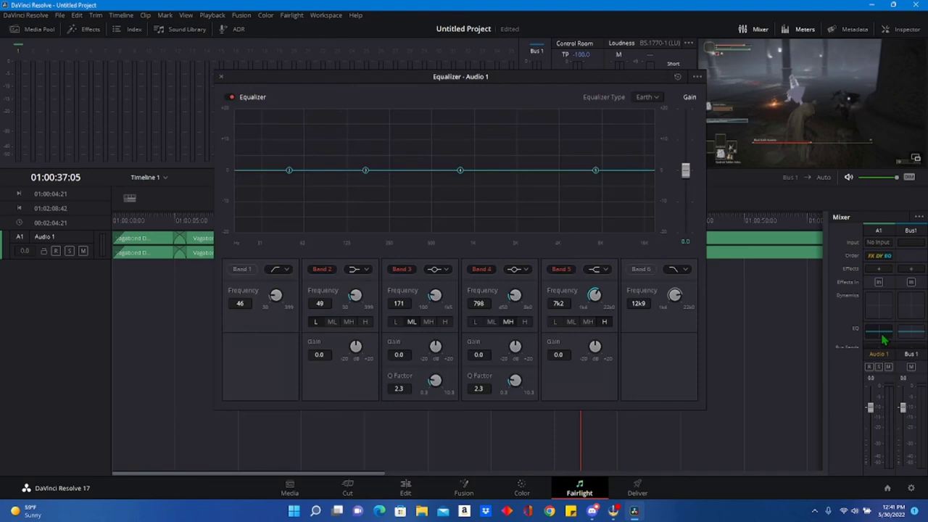
{"action": "left_click", "coordinate": [222, 78]}
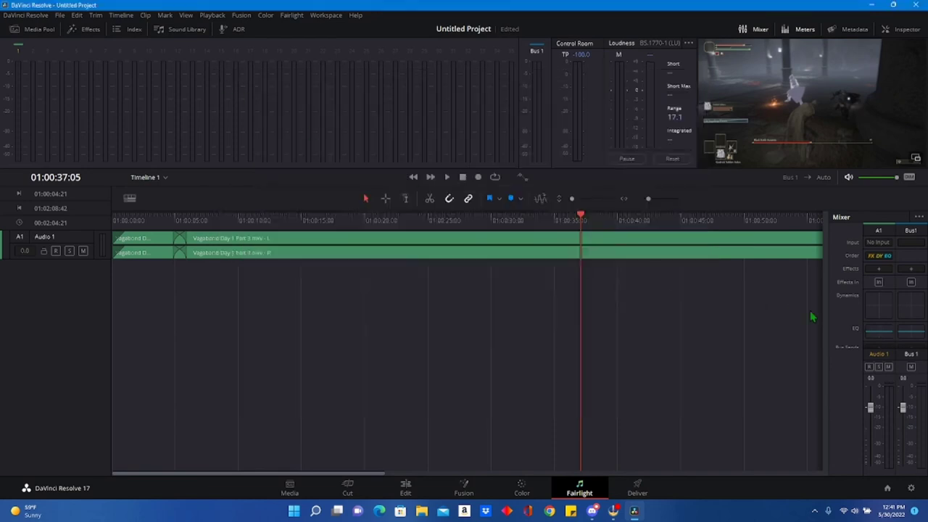
Set the Audio 1 track's dynamics make-up gain to 5.0 and play part of the timeline to hear it.
{"action": "double_click", "coordinate": [878, 306]}
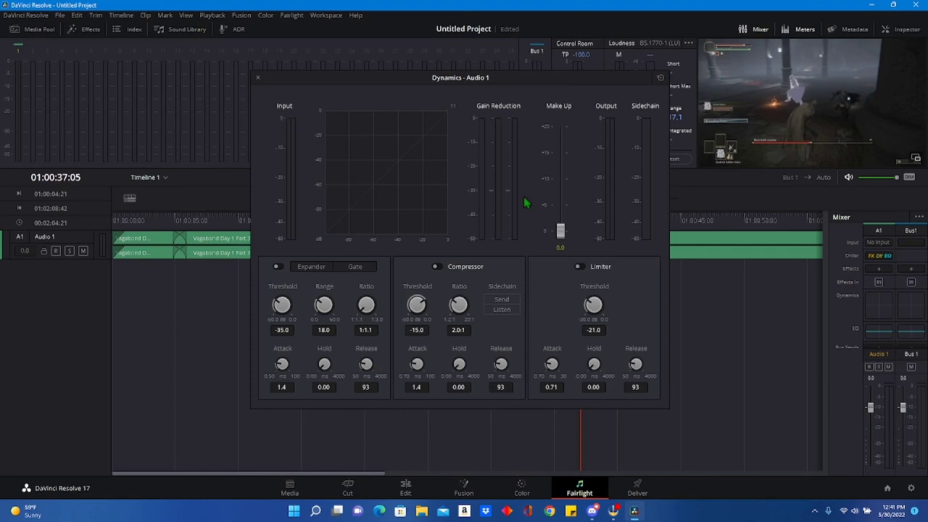
{"action": "left_click_drag", "start_coordinate": [559, 237], "coordinate": [570, 215]}
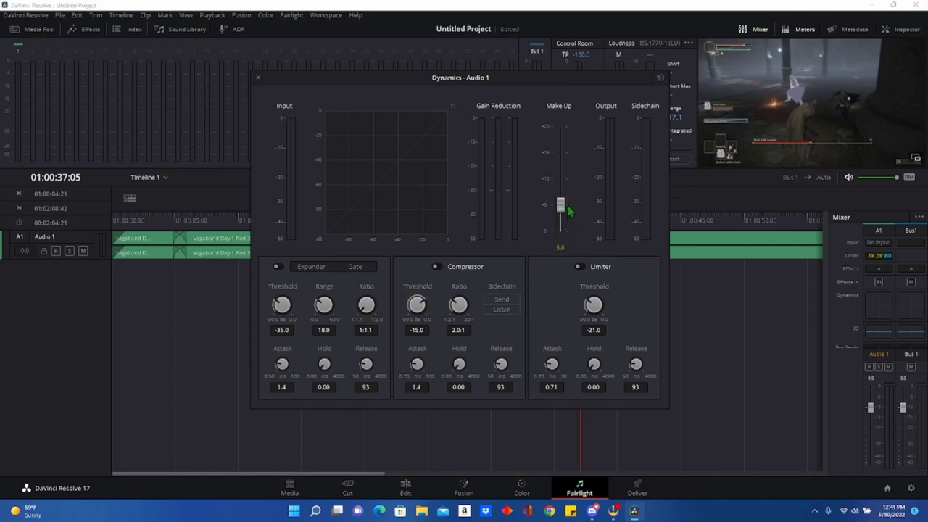
{"action": "left_click", "coordinate": [257, 78]}
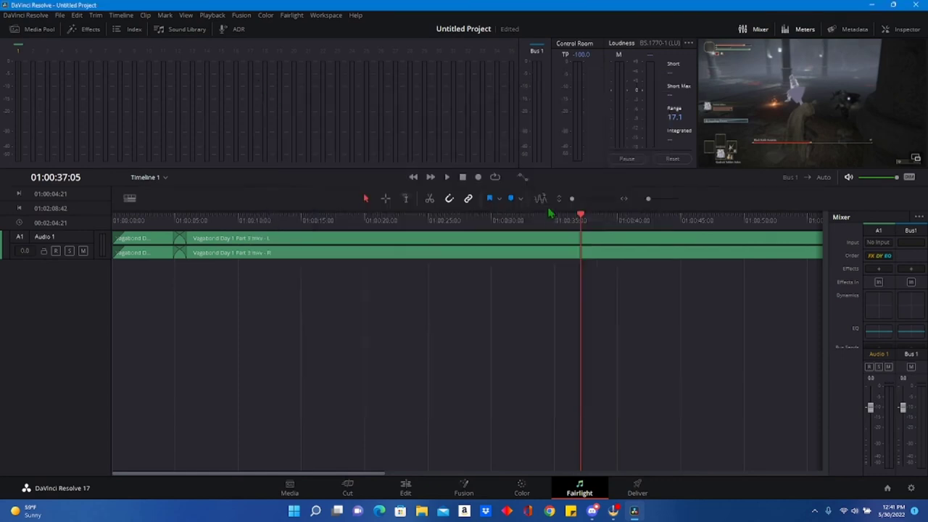
{"action": "left_click", "coordinate": [447, 177]}
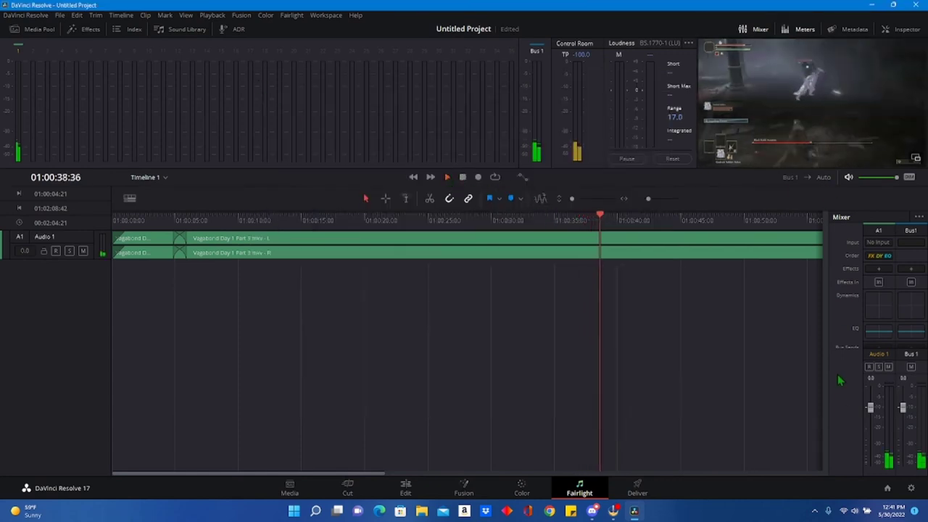
{"action": "left_click", "coordinate": [461, 178]}
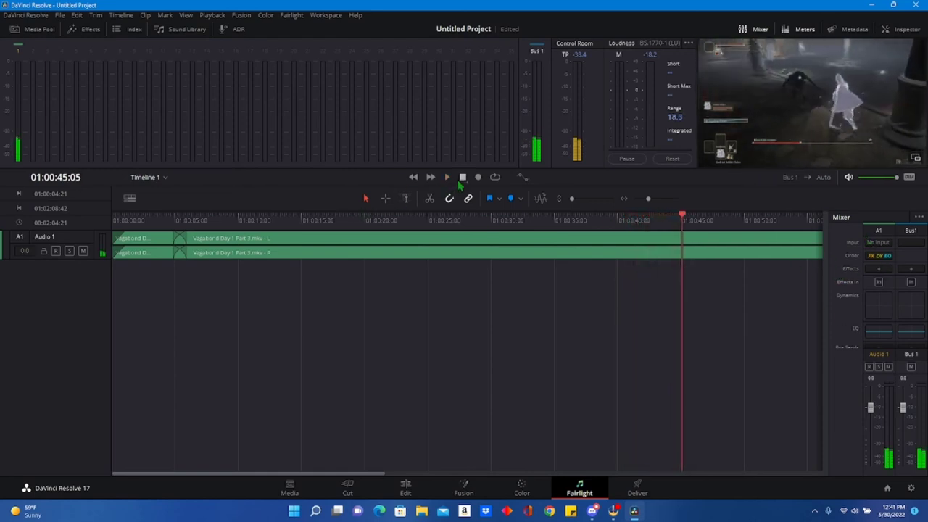
{"action": "left_click", "coordinate": [879, 269]}
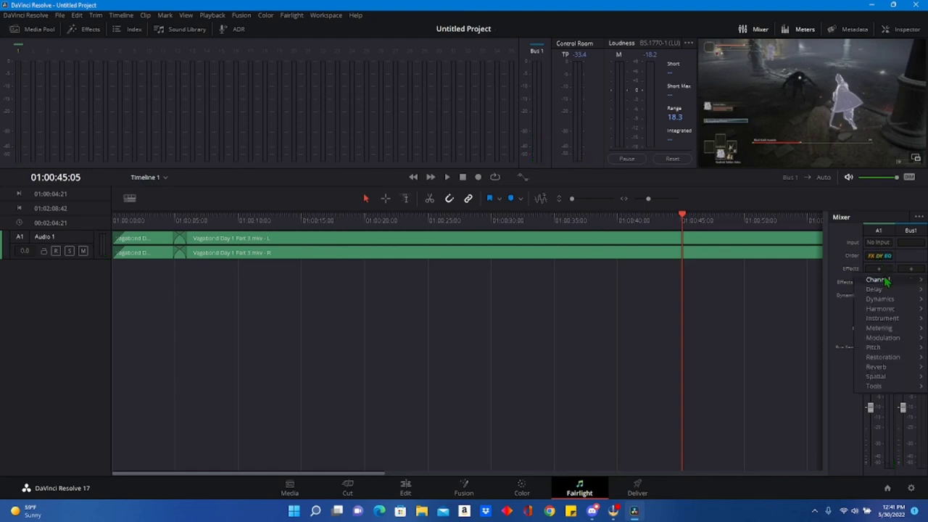
{"action": "mouse_move", "coordinate": [878, 280]}
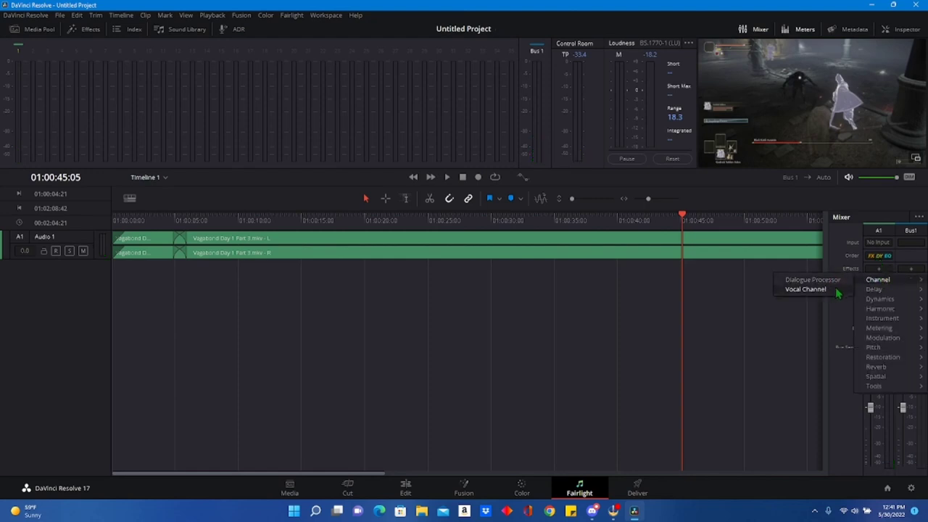
{"action": "mouse_move", "coordinate": [883, 360]}
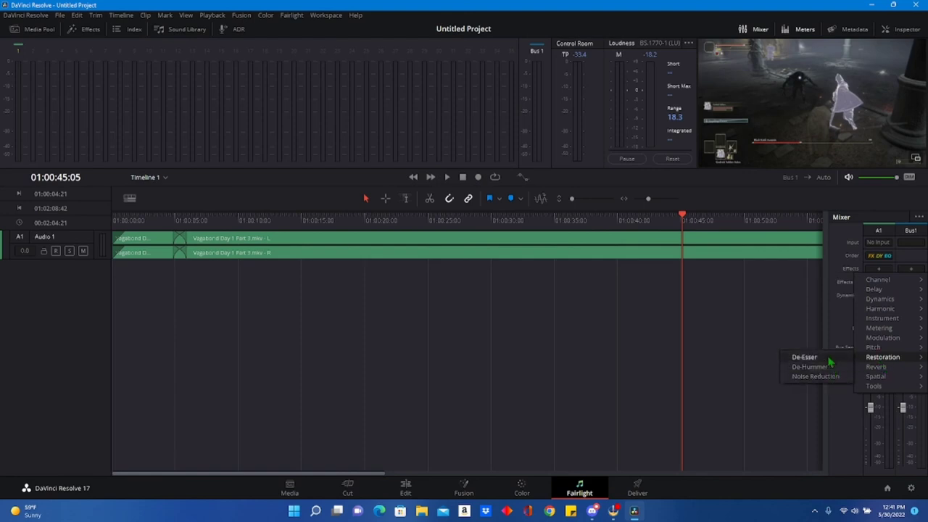
{"action": "left_click", "coordinate": [793, 262]}
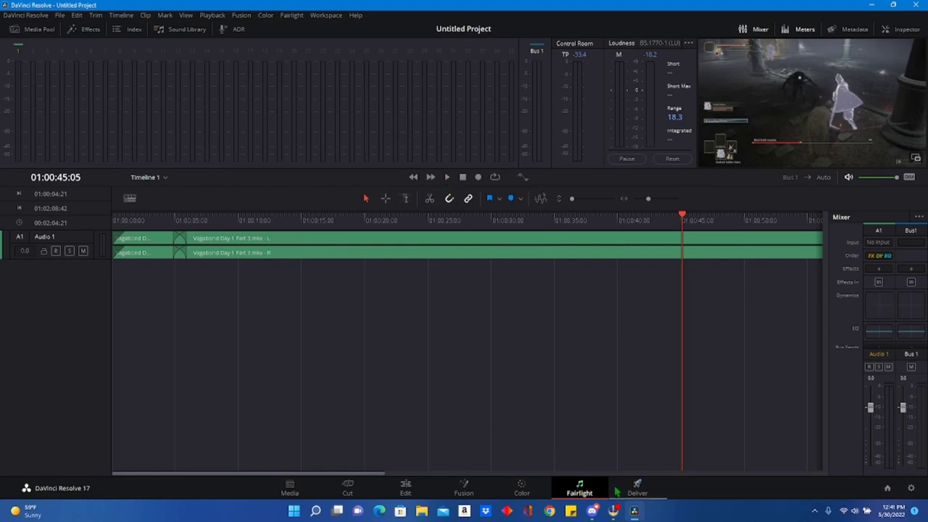
{"action": "left_click", "coordinate": [403, 486]}
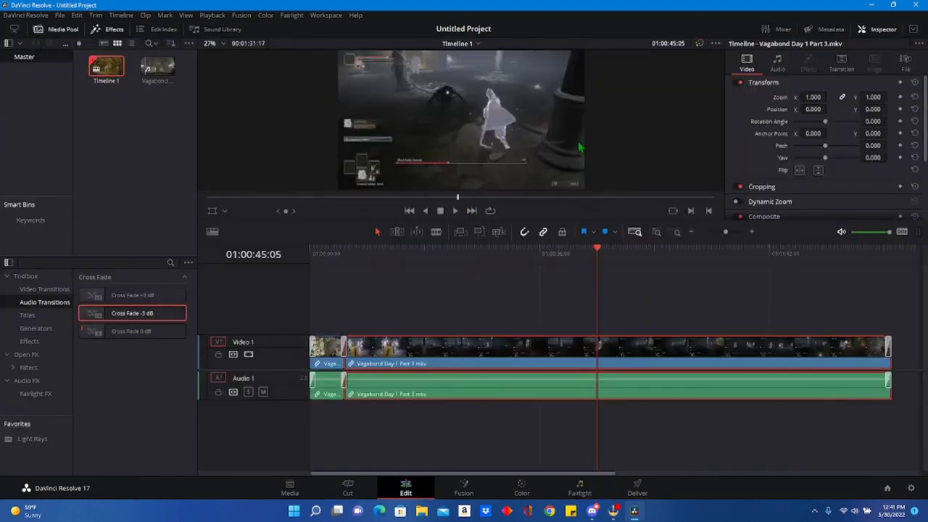
Review the custom render settings on the Deliver page and enable subtitle export as a separate file.
{"action": "left_click", "coordinate": [638, 487]}
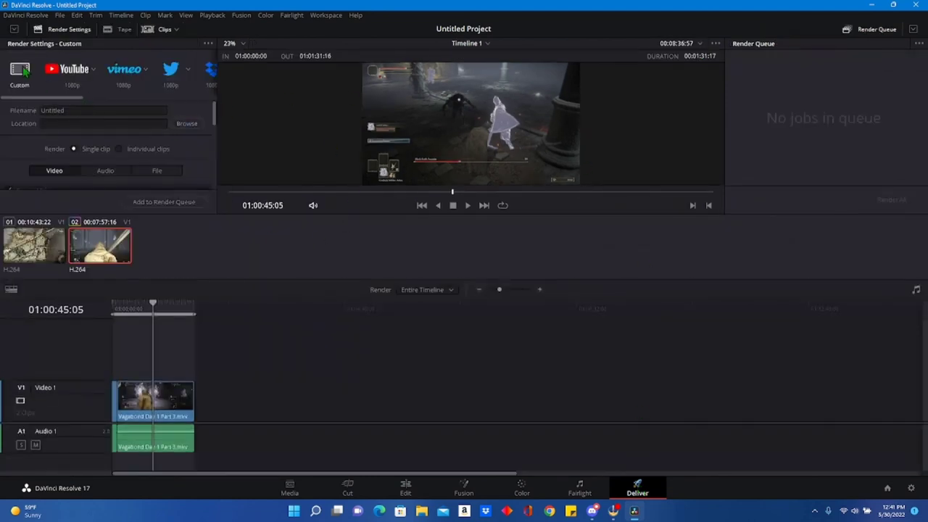
{"action": "scroll", "coordinate": [95, 149], "scroll_direction": "down", "scroll_amount": 3}
{"action": "scroll", "coordinate": [95, 145], "scroll_direction": "up", "scroll_amount": 4}
{"action": "scroll", "coordinate": [123, 149], "scroll_direction": "down", "scroll_amount": 2}
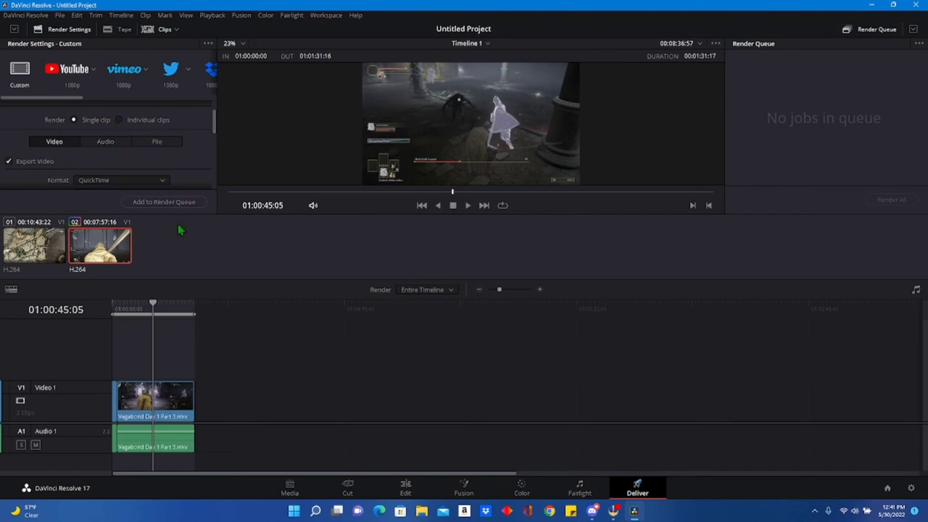
{"action": "scroll", "coordinate": [77, 161], "scroll_direction": "down", "scroll_amount": 3}
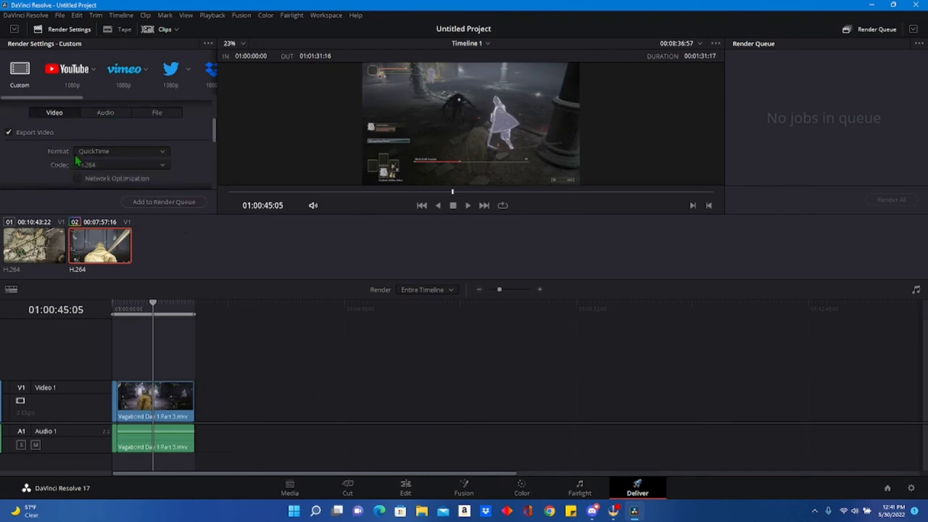
{"action": "scroll", "coordinate": [105, 168], "scroll_direction": "down", "scroll_amount": 2}
{"action": "scroll", "coordinate": [103, 163], "scroll_direction": "down", "scroll_amount": 4}
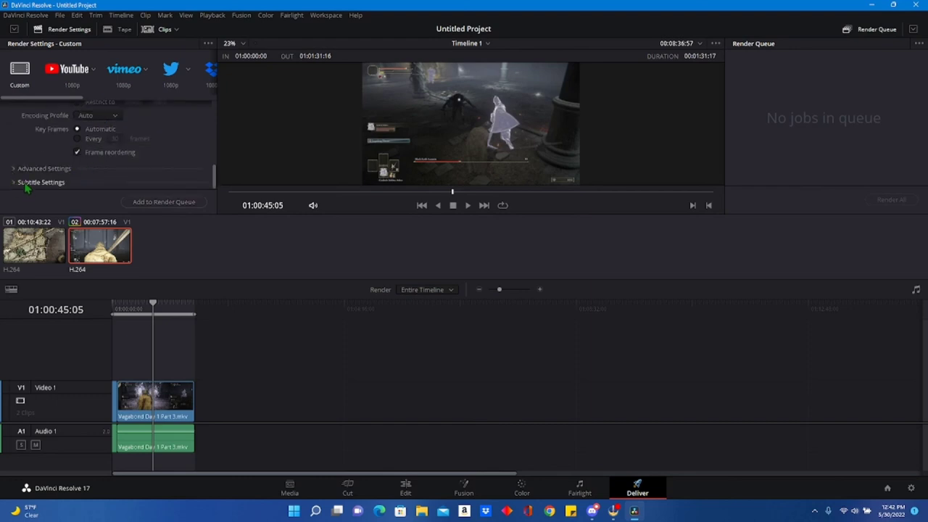
{"action": "left_click", "coordinate": [44, 182]}
{"action": "scroll", "coordinate": [100, 167], "scroll_direction": "down", "scroll_amount": 2}
{"action": "left_click", "coordinate": [10, 113]}
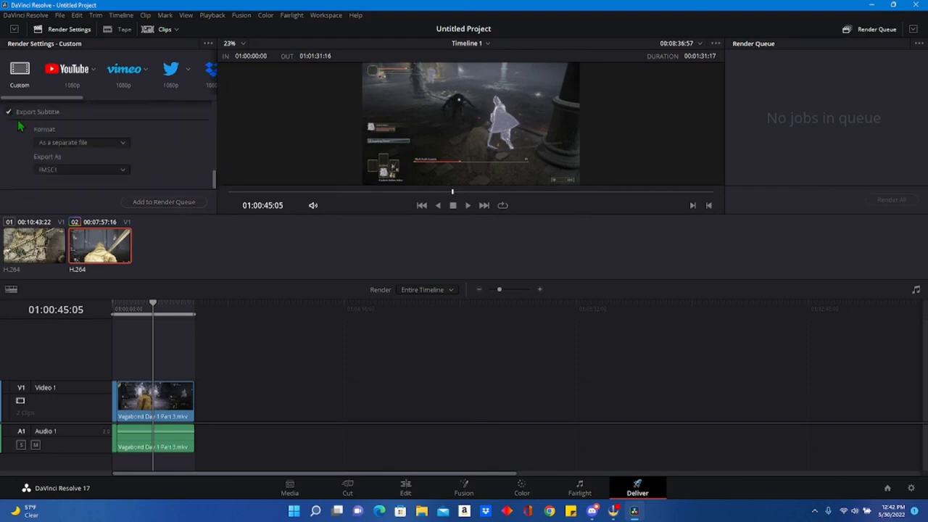
{"action": "left_click", "coordinate": [83, 142]}
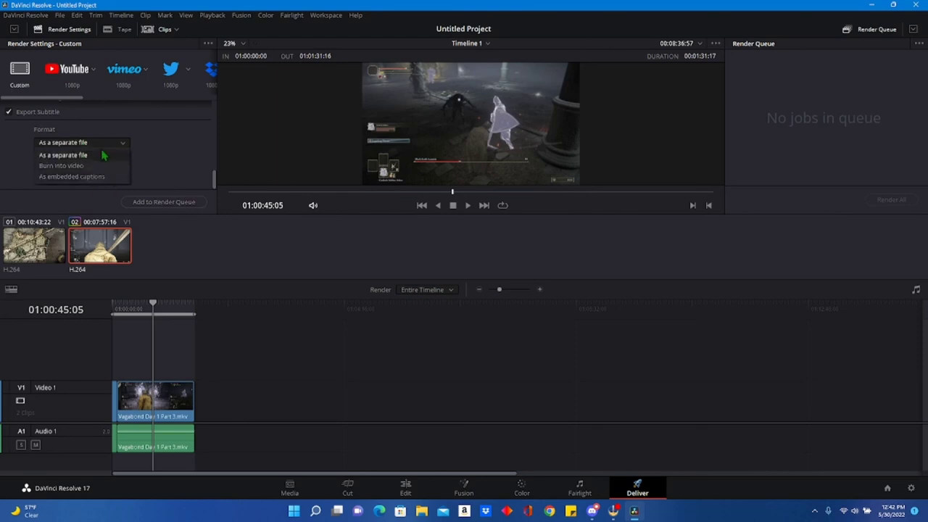
{"action": "left_click", "coordinate": [114, 142]}
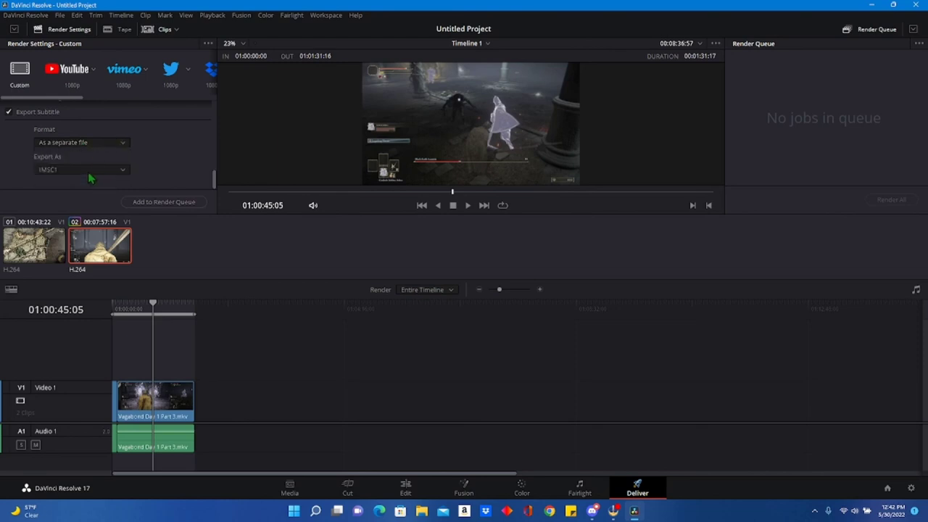
Add the timeline to the render queue as "Test TEst Test2" in the D: drive's Finalized Video folder and start rendering.
{"action": "left_click", "coordinate": [165, 205]}
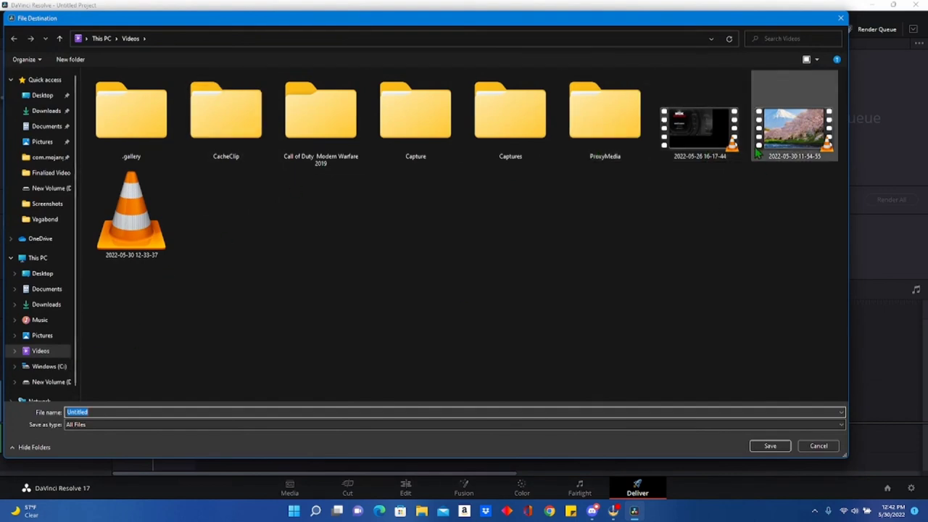
{"action": "left_click", "coordinate": [51, 382]}
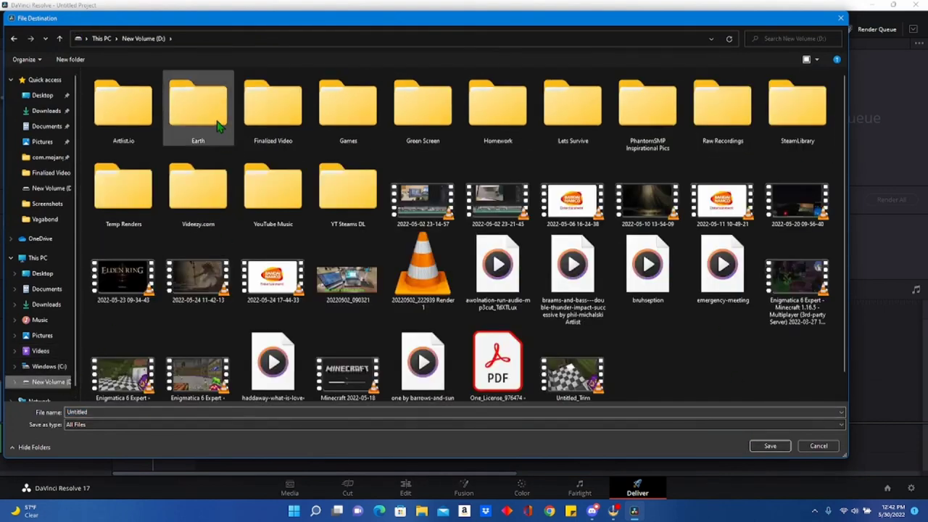
{"action": "double_click", "coordinate": [269, 98]}
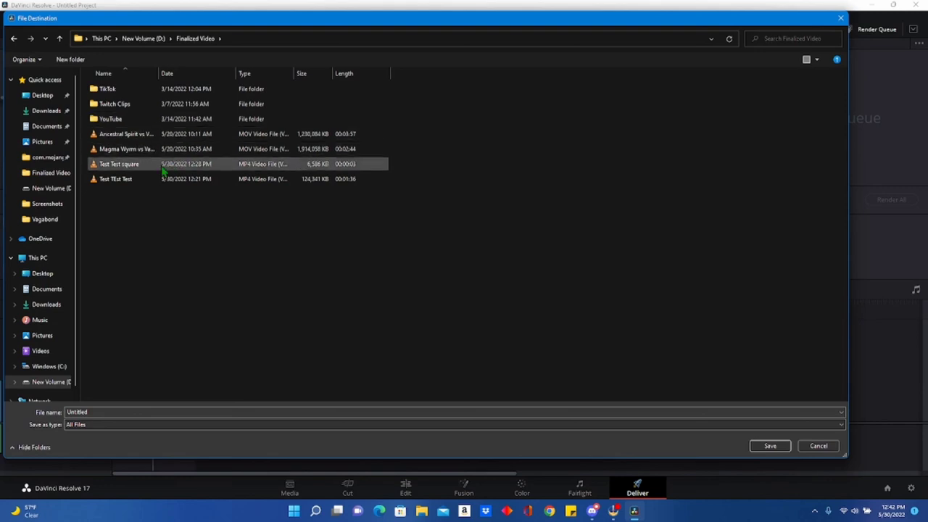
{"action": "left_click", "coordinate": [108, 414]}
{"action": "left_click", "coordinate": [135, 179]}
{"action": "left_click", "coordinate": [127, 412]}
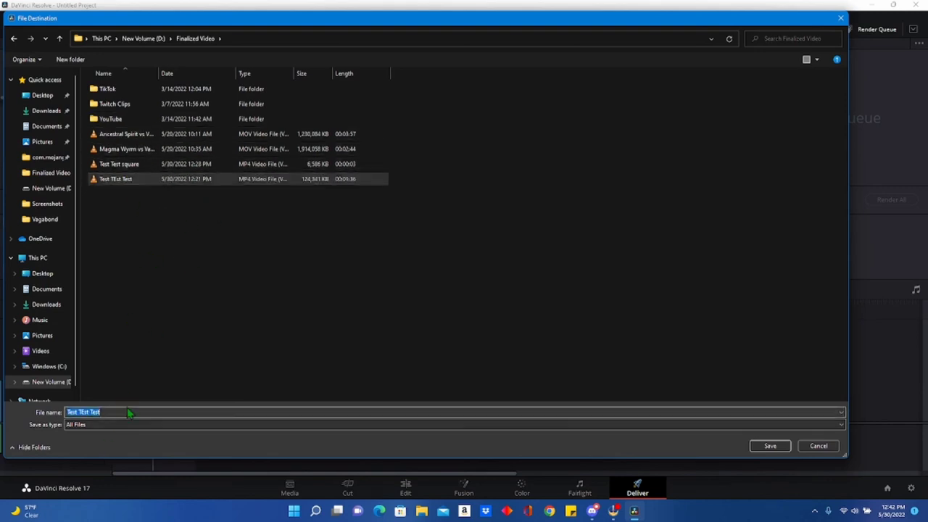
{"action": "key", "text": "End"}
{"action": "type", "text": "2"}
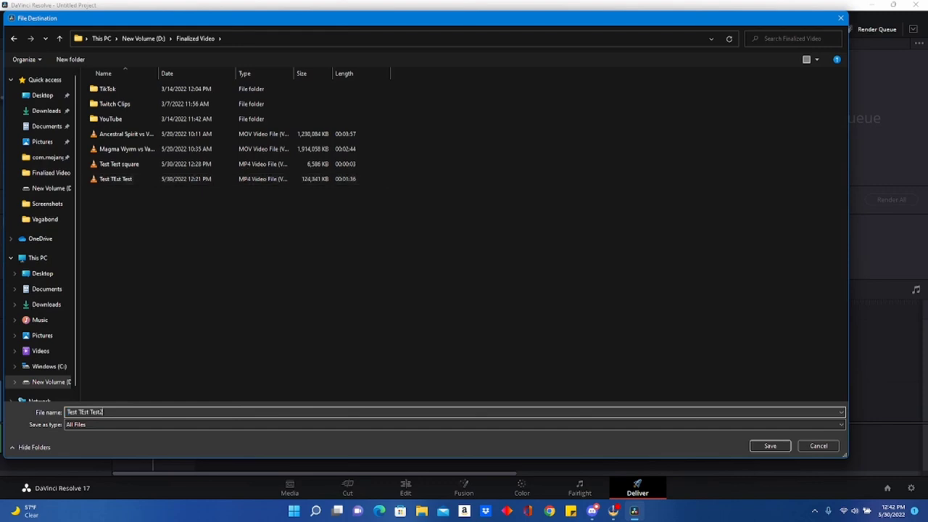
{"action": "left_click", "coordinate": [770, 446]}
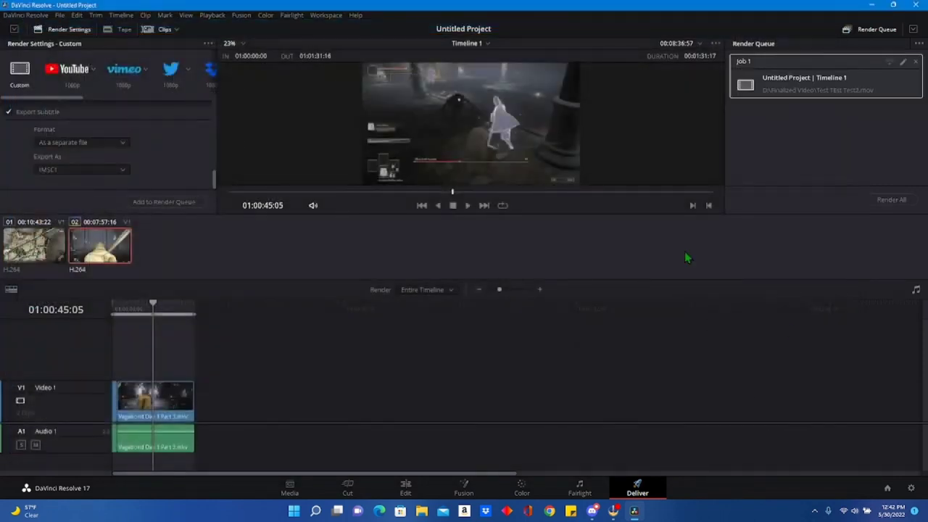
{"action": "left_click", "coordinate": [891, 199]}
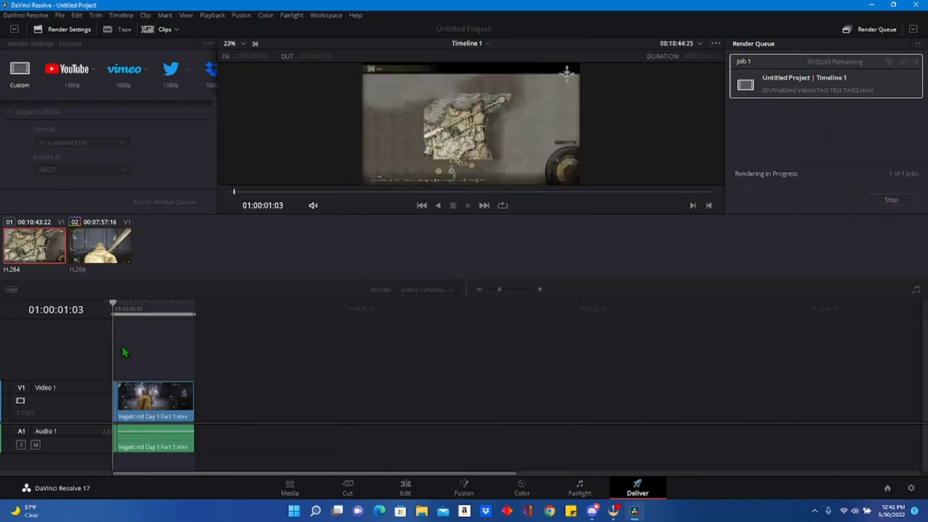